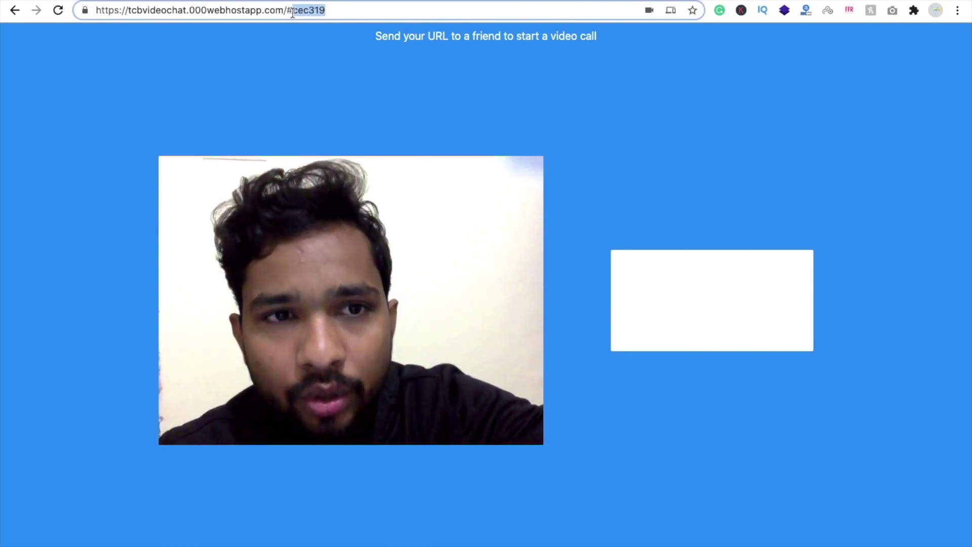
Select and copy the full call page URL, including its #cec319 room code
triple_click(293, 11)
key(super+c)
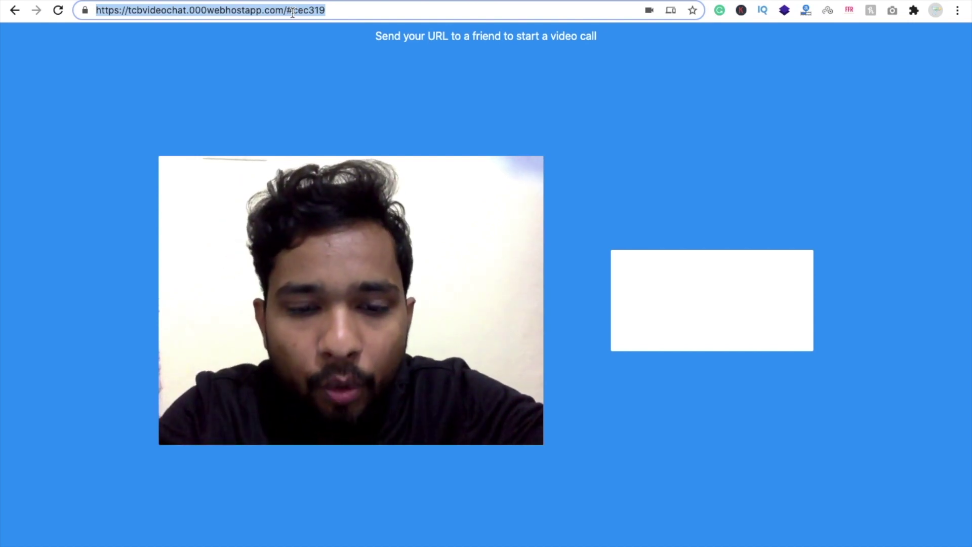
Load the call link in a private window and allow camera and microphone so a second feed joins
key(super+shift+n)
key(super+v)
key(Return)
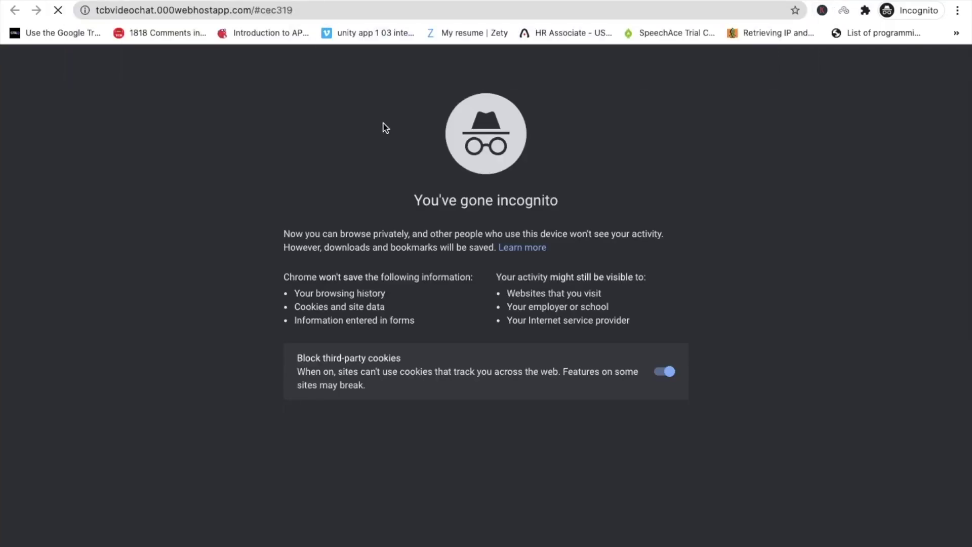
key(ctrl+Left)
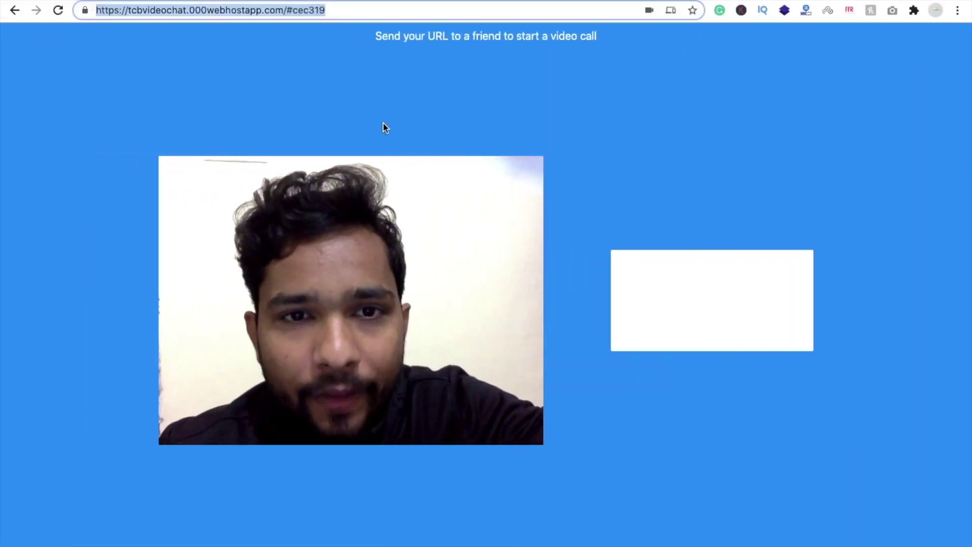
key(ctrl+Right)
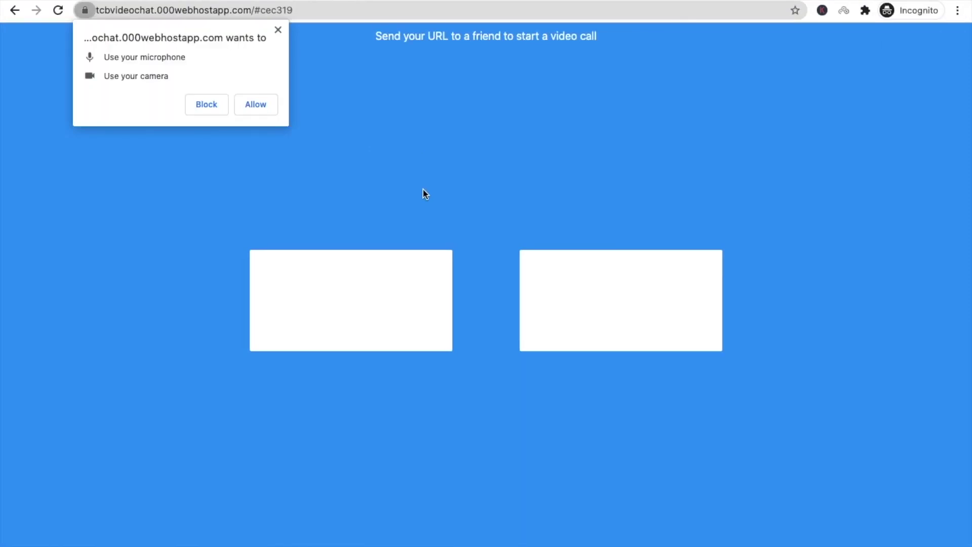
click(252, 106)
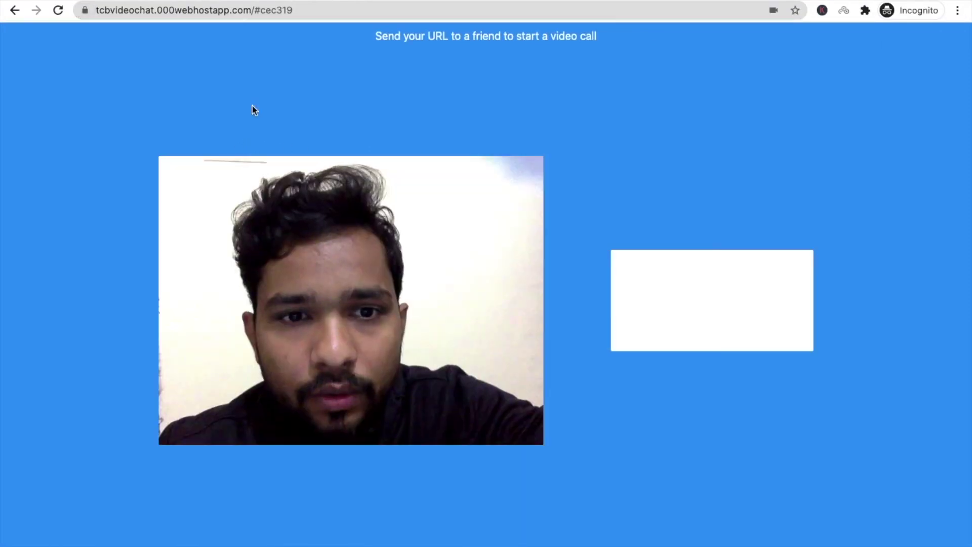
key(ctrl+Left)
click(77, 169)
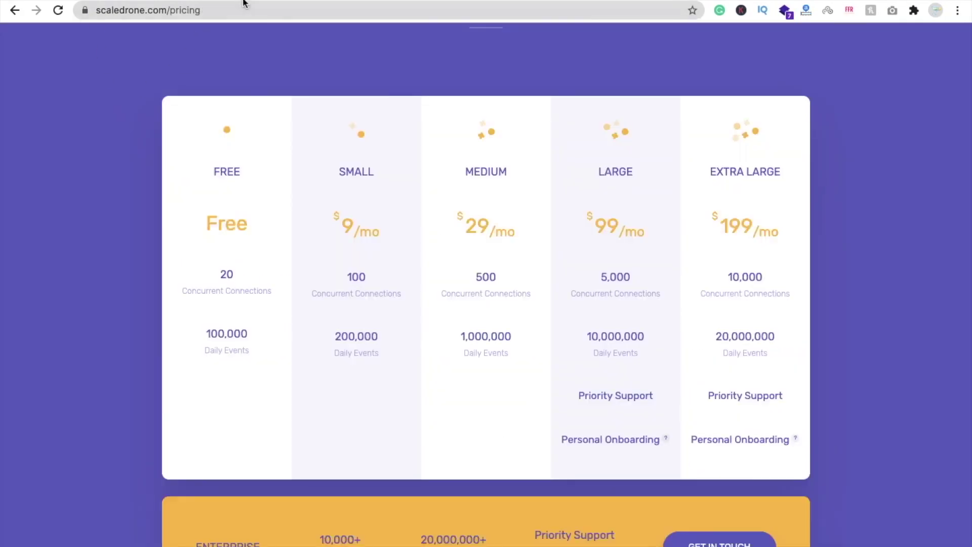
Start a new Scaledrone account and fill in the saved email address
scroll(142, 235, up, 6)
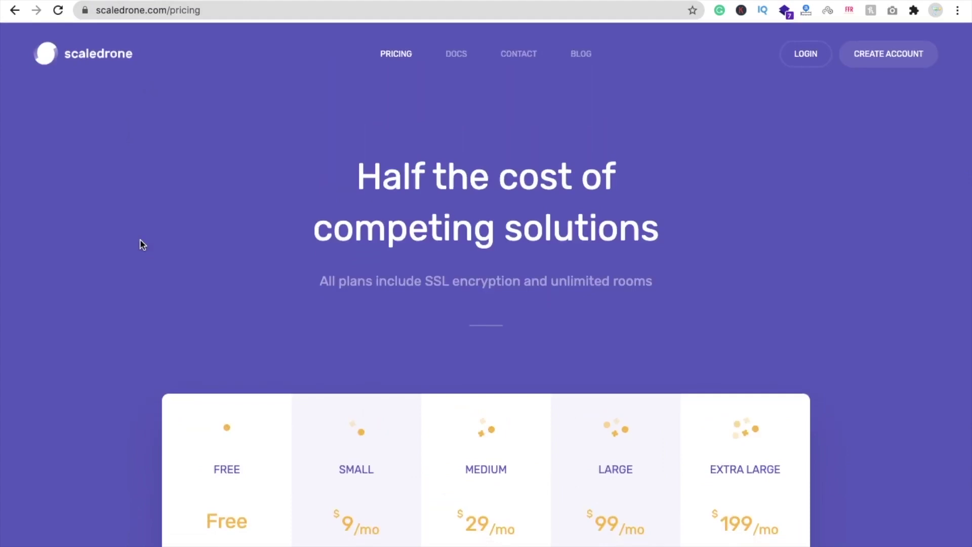
click(900, 55)
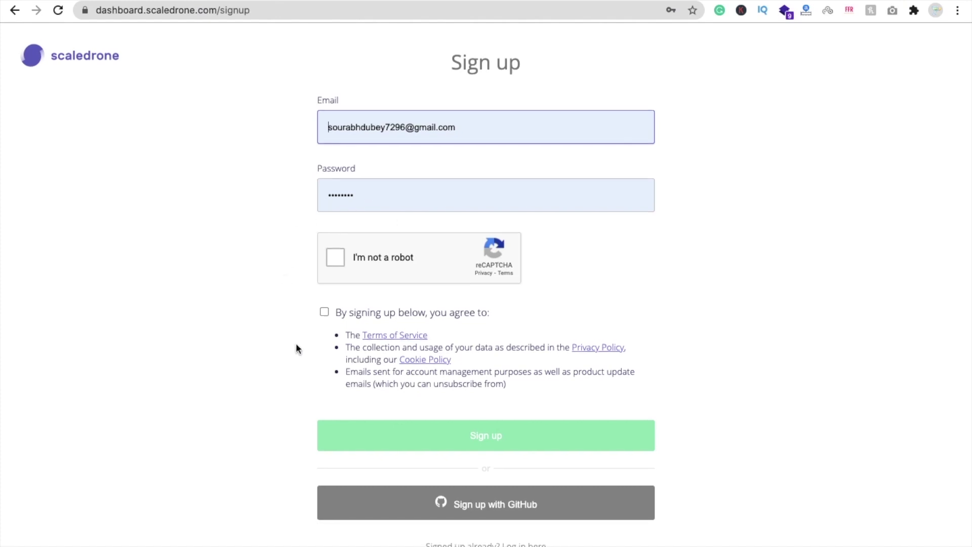
triple_click(381, 131)
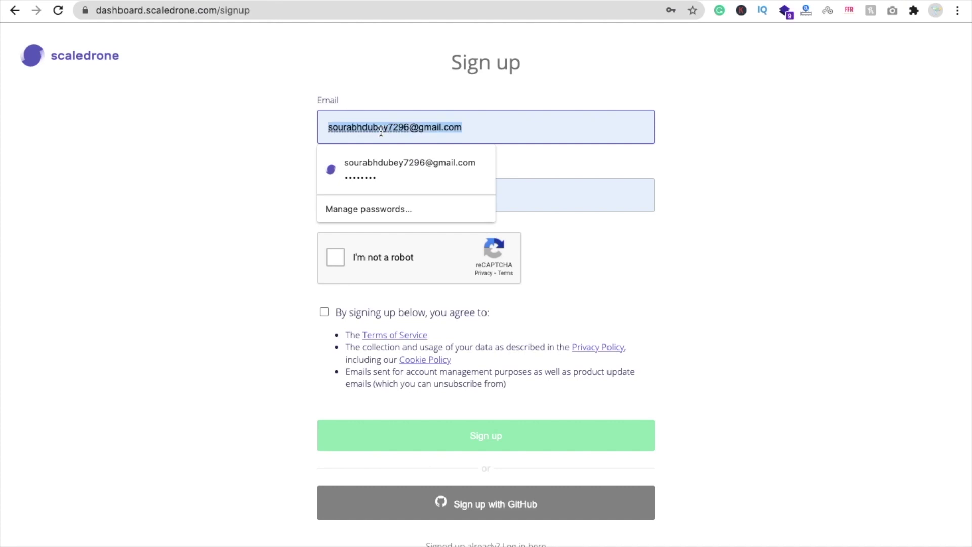
text(te)
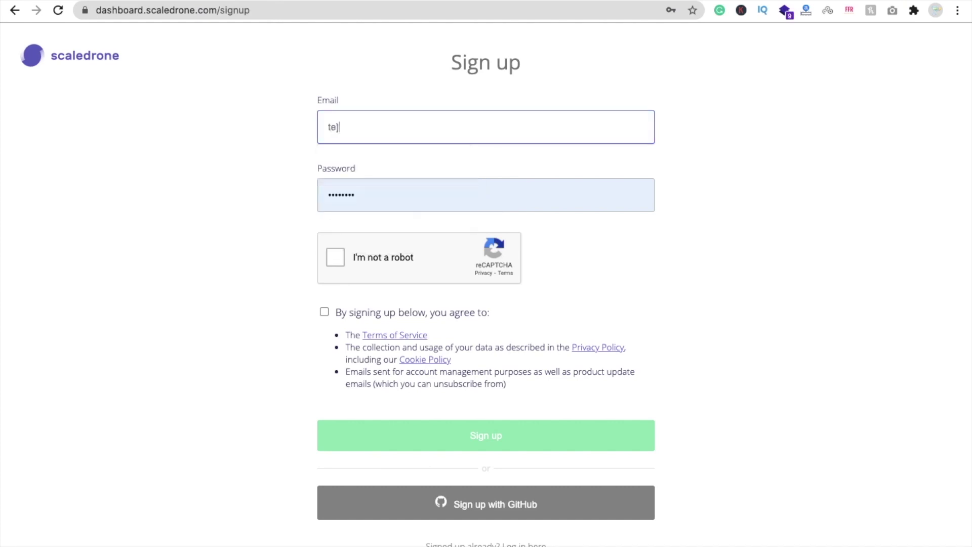
key(BackSpace)
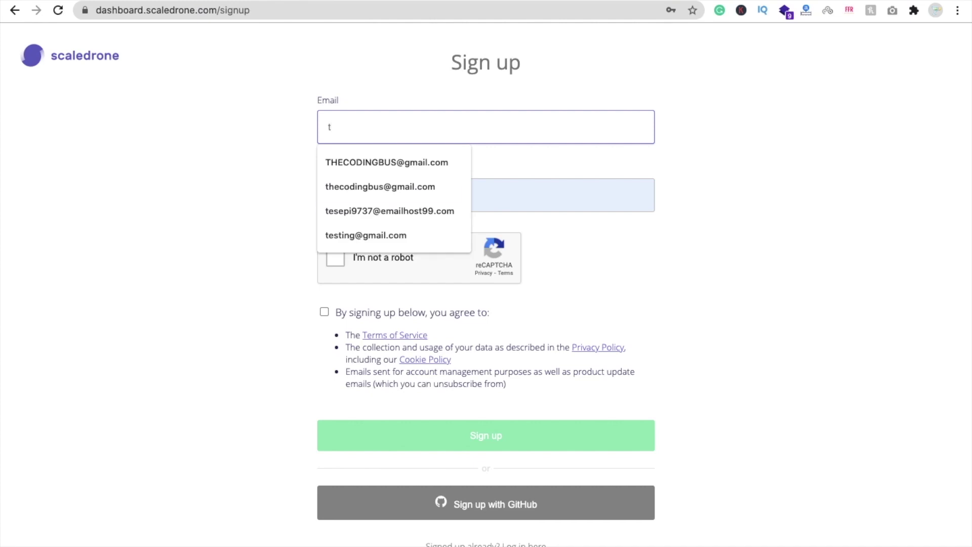
text(h)
click(383, 159)
Enter an account password, pass reCAPTCHA, accept the terms and submit the sign-up
click(399, 199)
key(BackSpace)
text(1234)
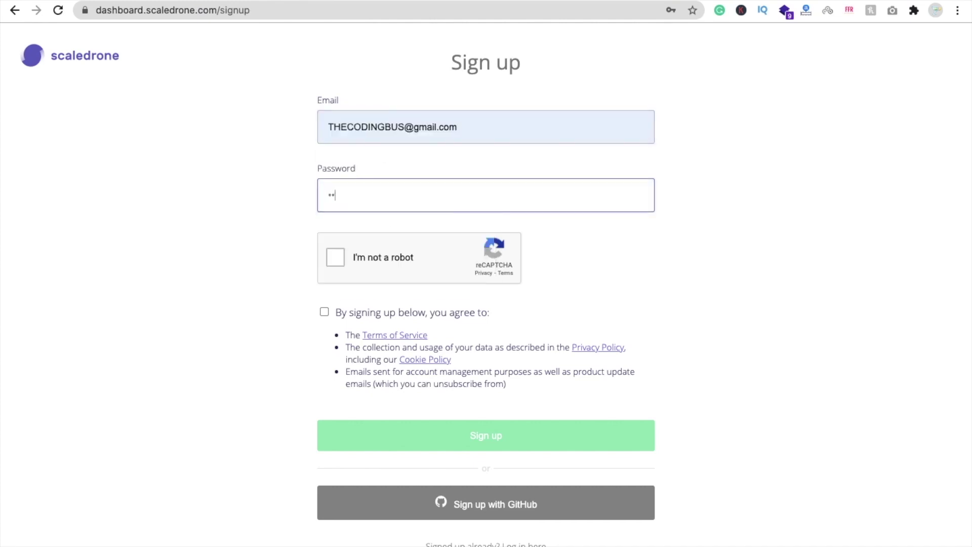
text(5678)
click(377, 260)
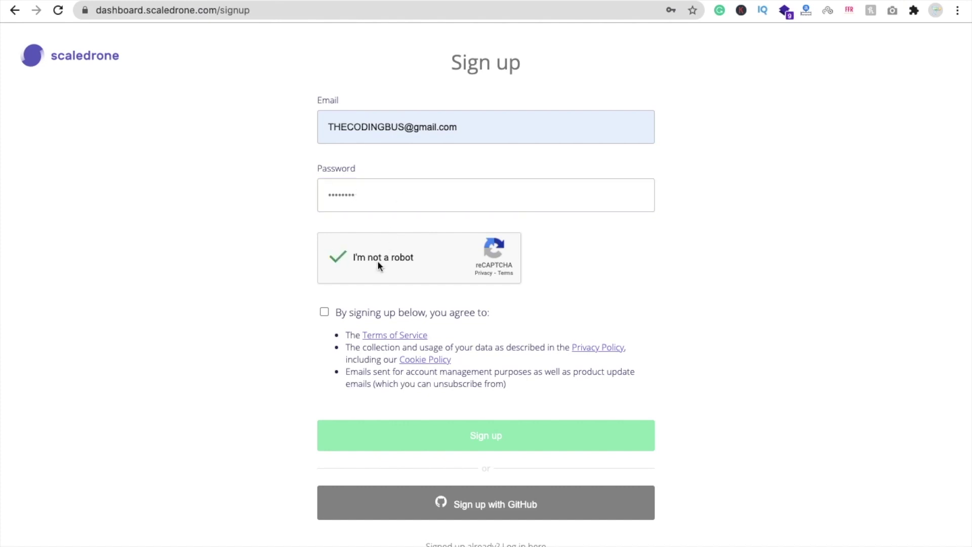
click(325, 312)
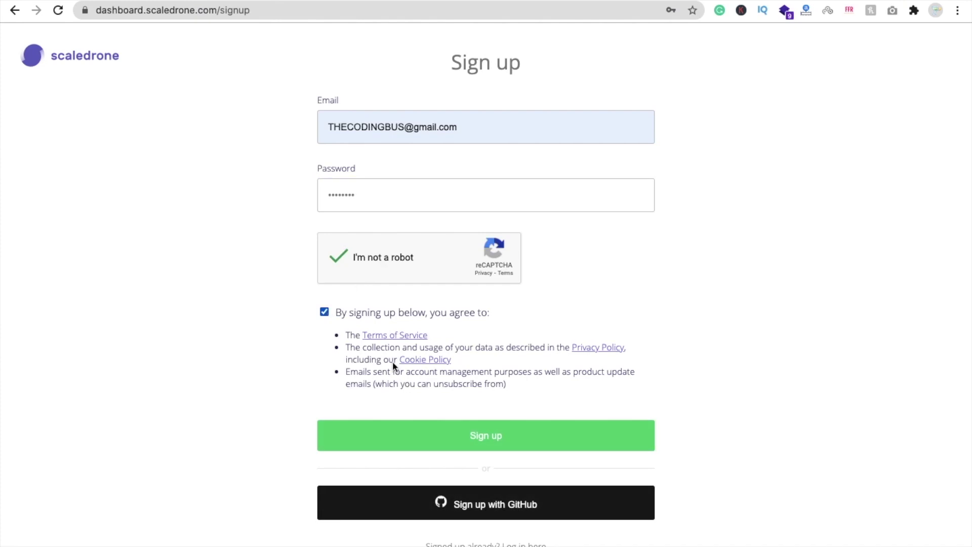
click(501, 443)
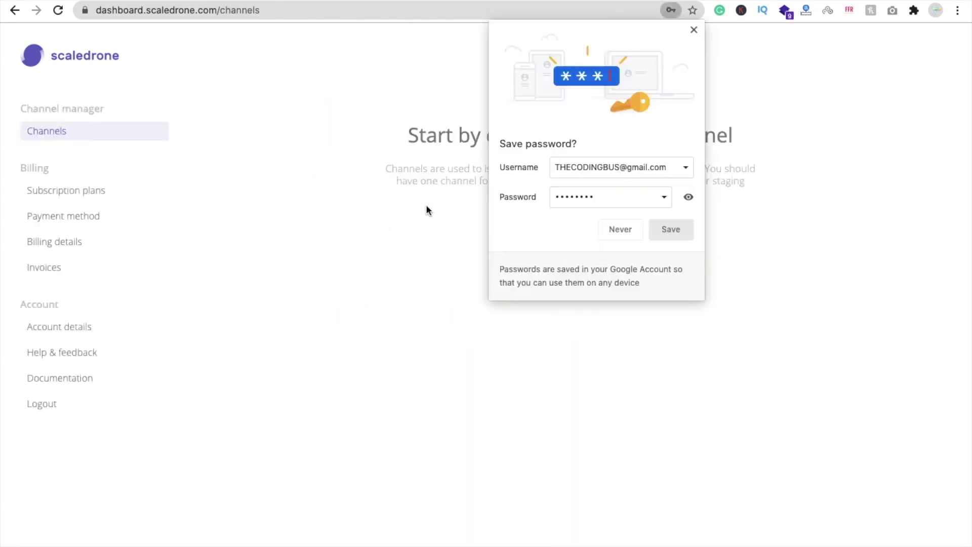
Save the browser login, then create channel TCB with Never require authentication
click(658, 228)
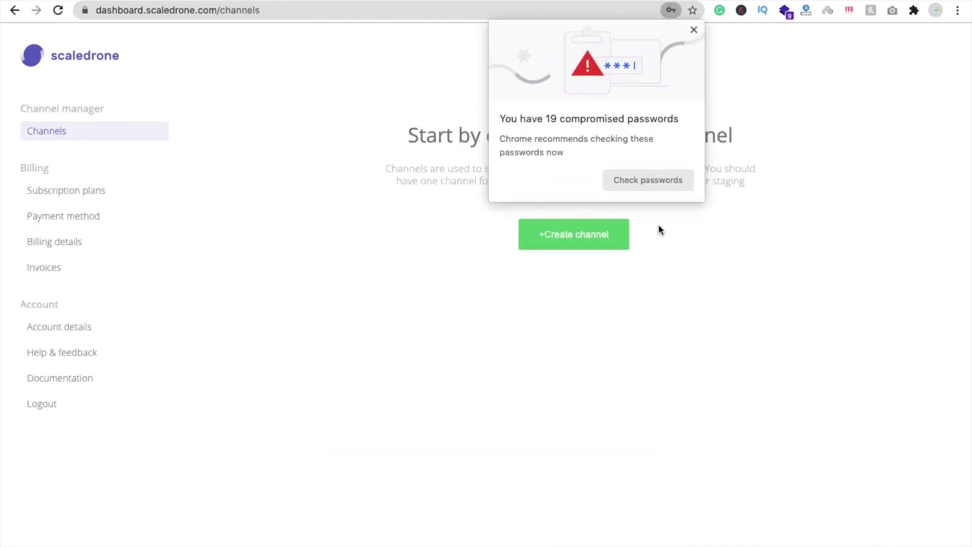
click(694, 30)
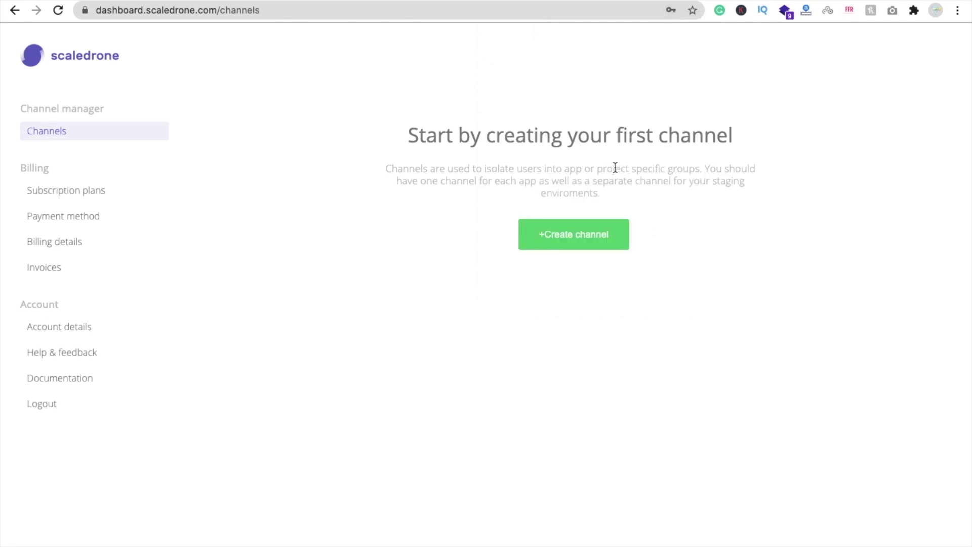
click(559, 249)
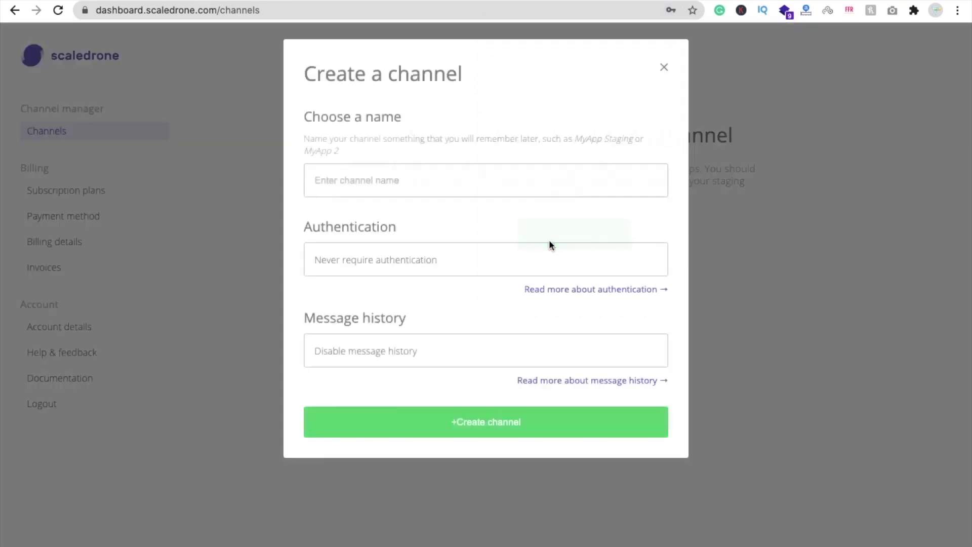
click(376, 190)
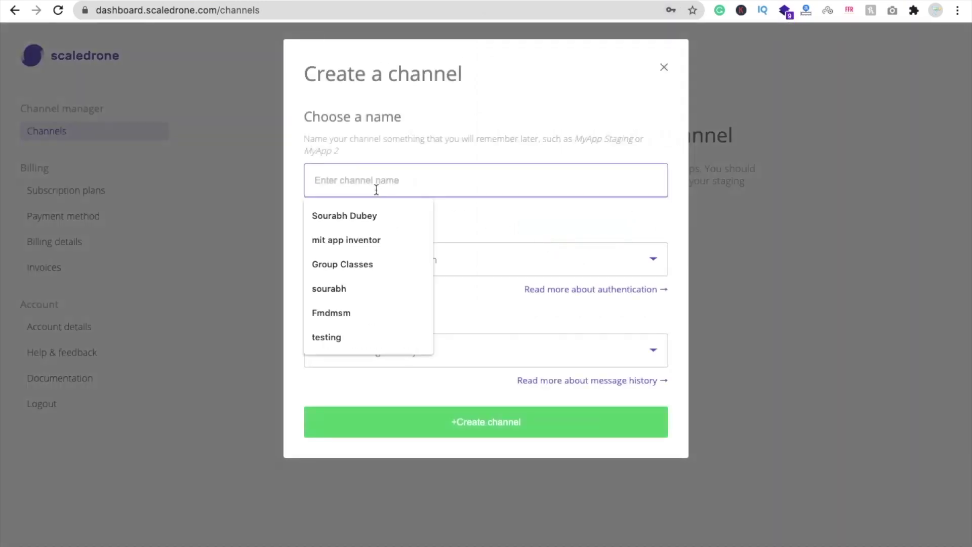
text(TCB)
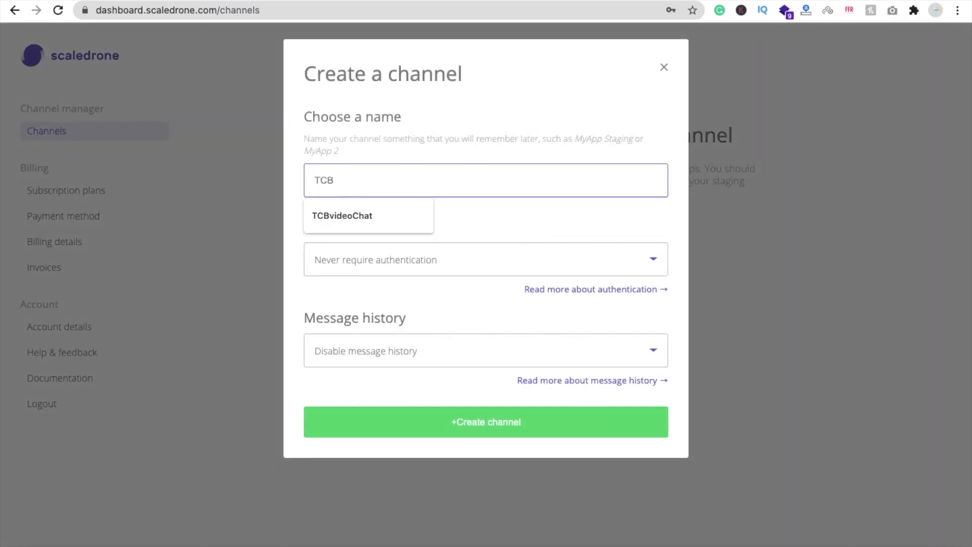
click(286, 284)
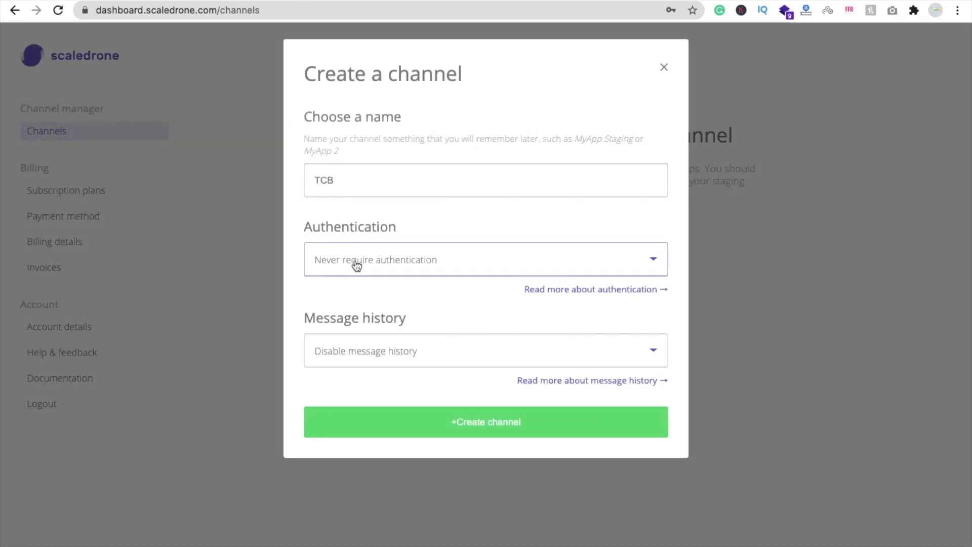
click(357, 264)
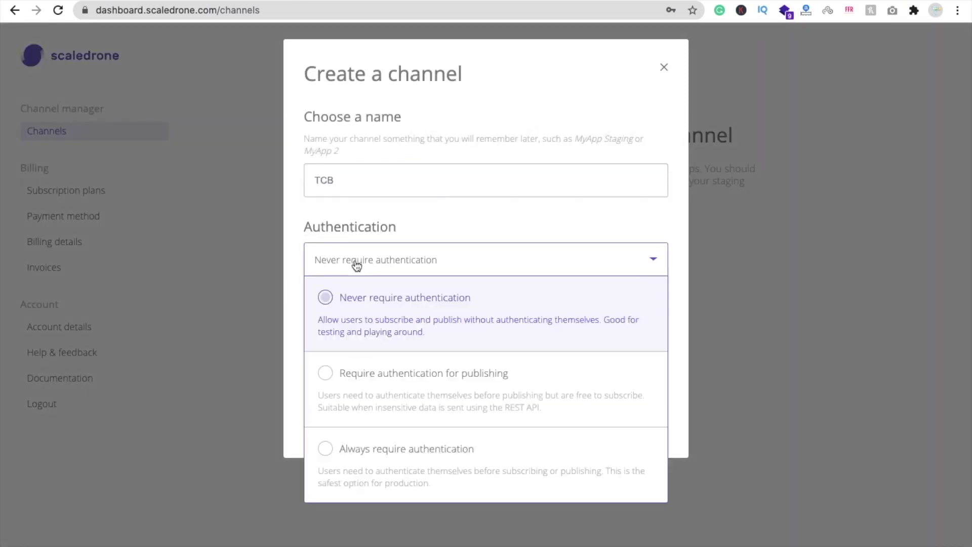
click(413, 303)
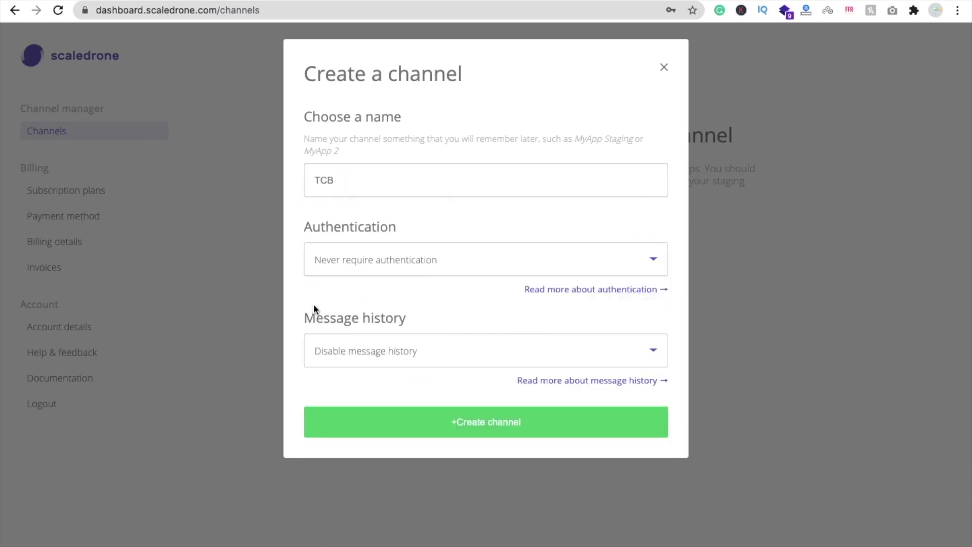
click(482, 435)
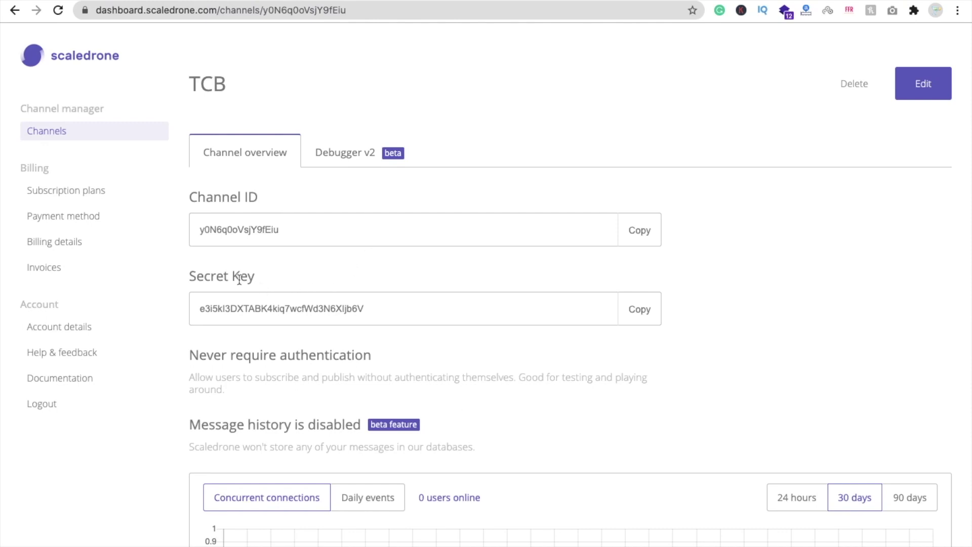
Leave the TCB channel page for the Finder window showing Downloads
scroll(536, 319, down, 1)
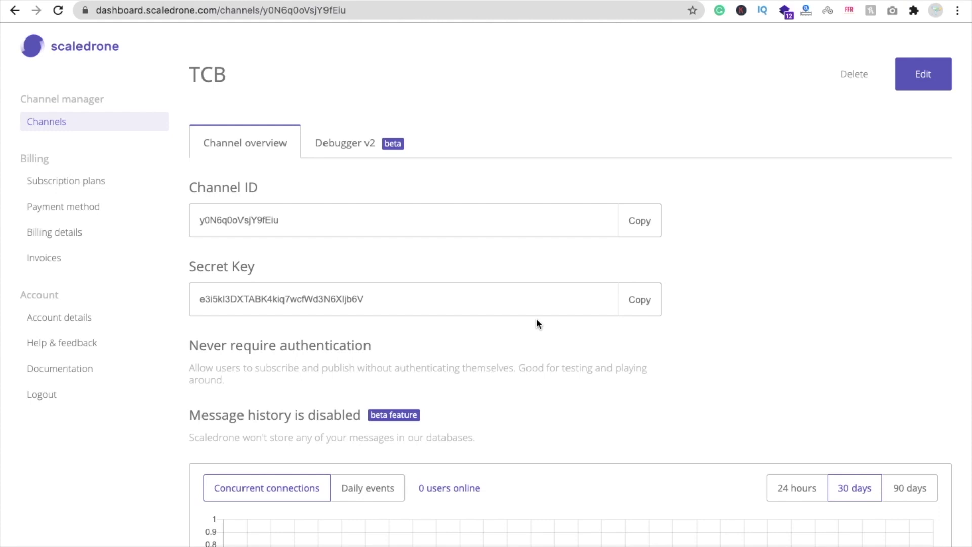
key(ctrl+Left)
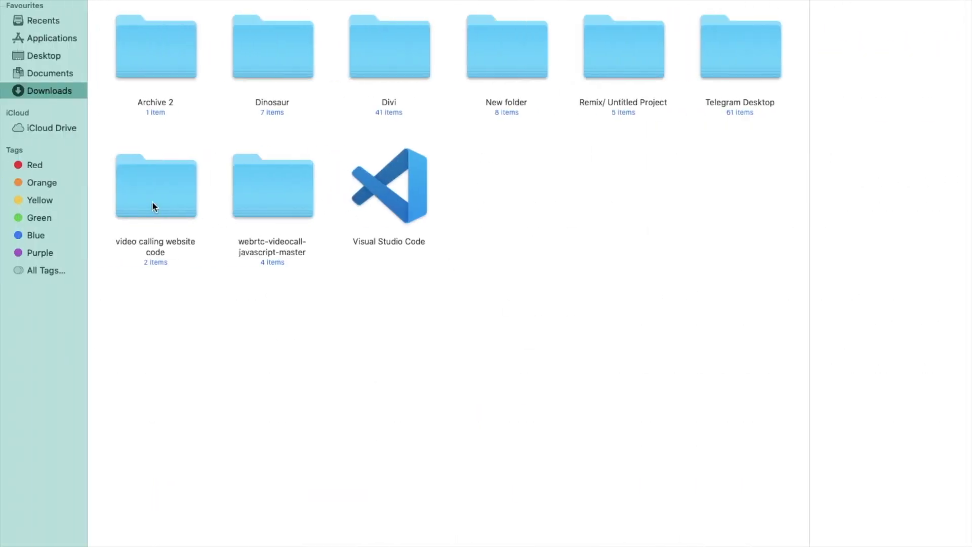
Open the 'video calling website code' folder and its script.js file
double_click(152, 202)
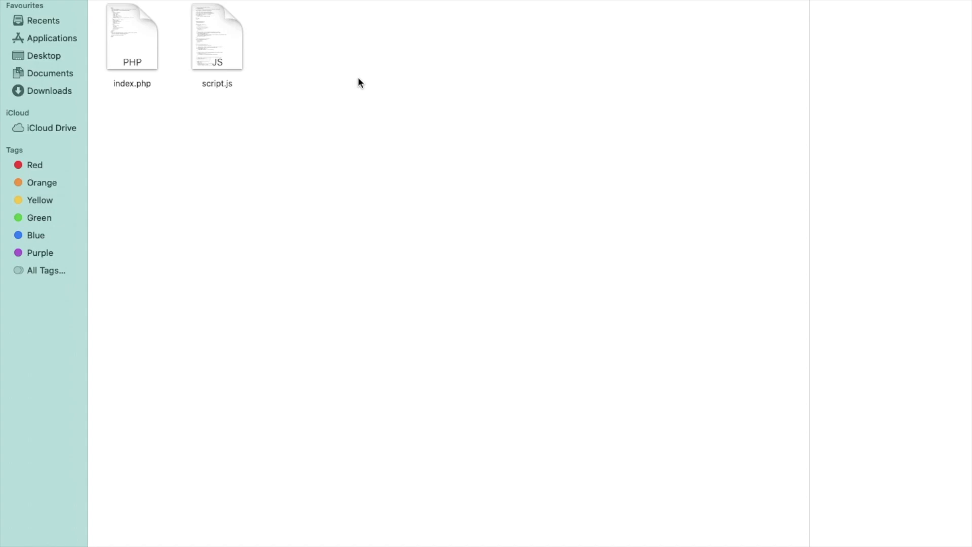
click(213, 57)
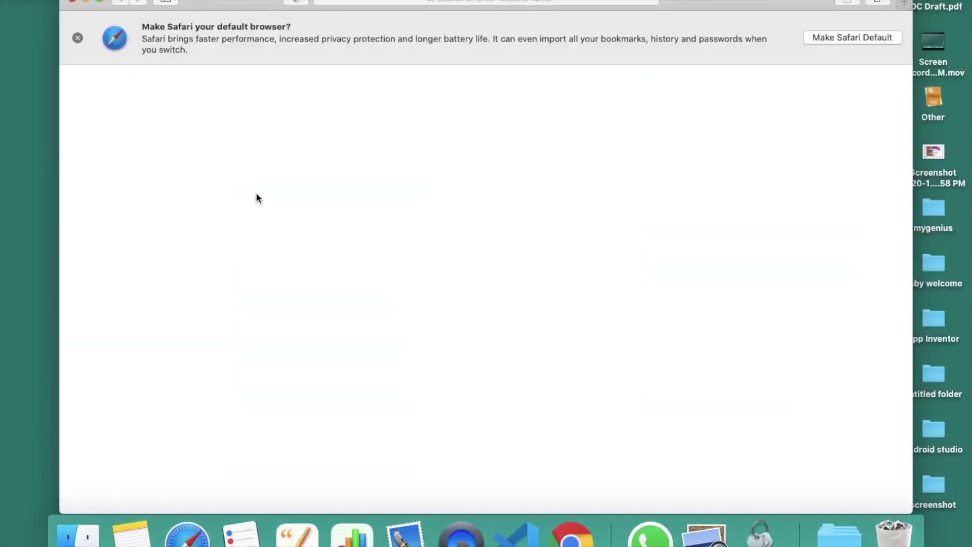
Scroll through the script.js code in Safari, then close that window
scroll(416, 302, down, 15)
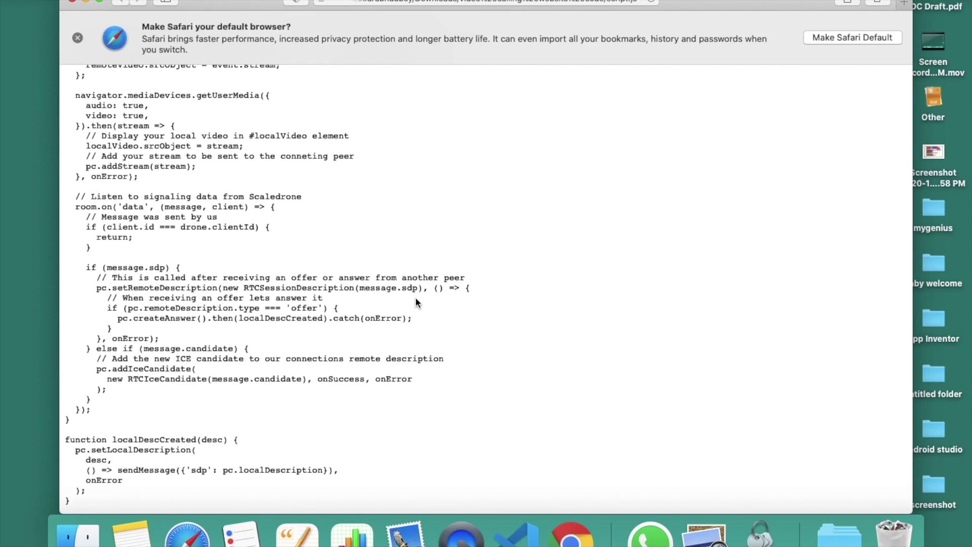
scroll(416, 299, up, 10)
scroll(415, 299, down, 10)
click(72, 1)
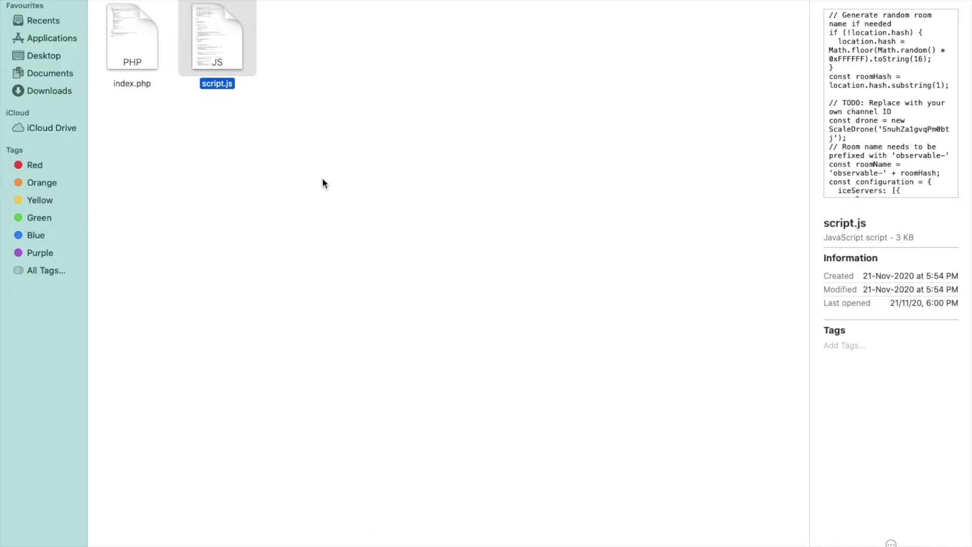
Open script.js in Visual Studio Code
right_click(213, 48)
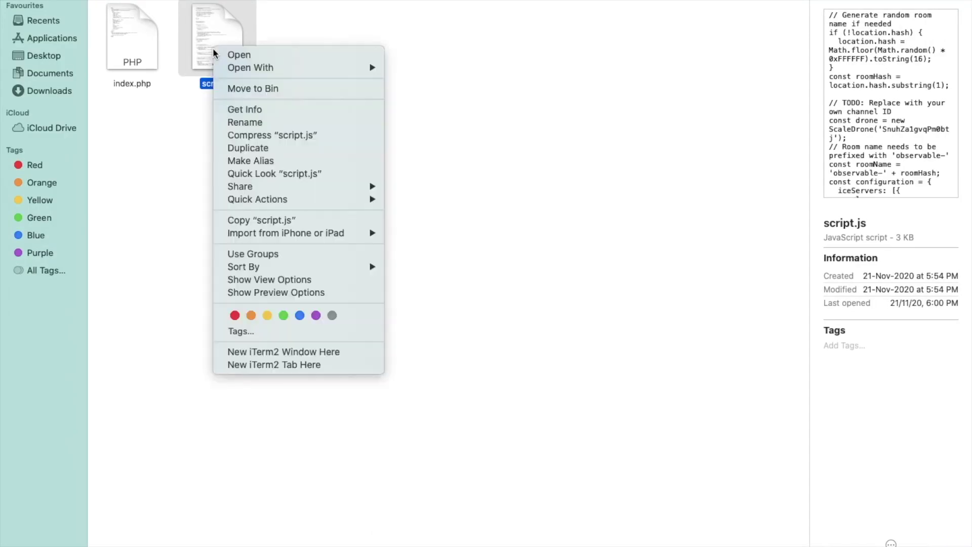
mouse_move(263, 67)
click(459, 176)
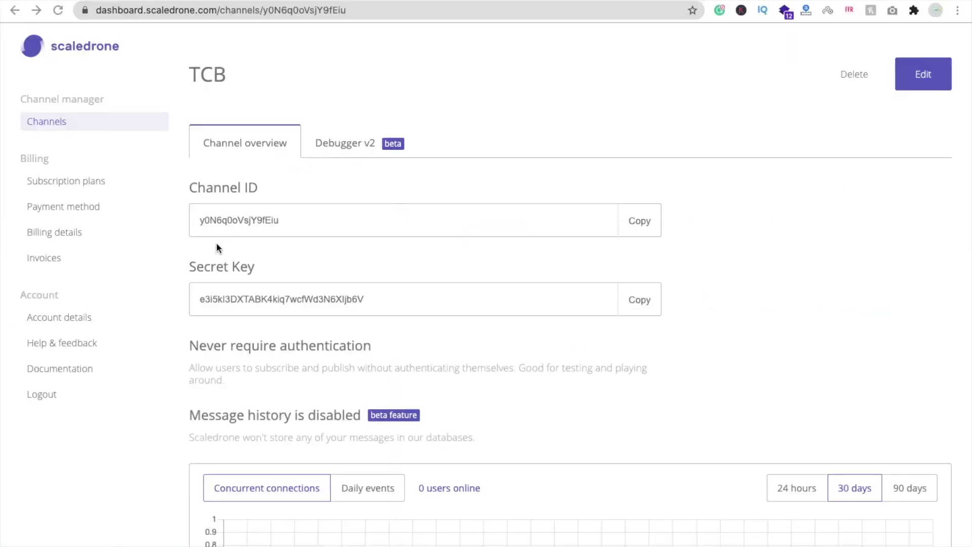
Copy the TCB Channel ID from Scaledrone and return to the editor
click(648, 220)
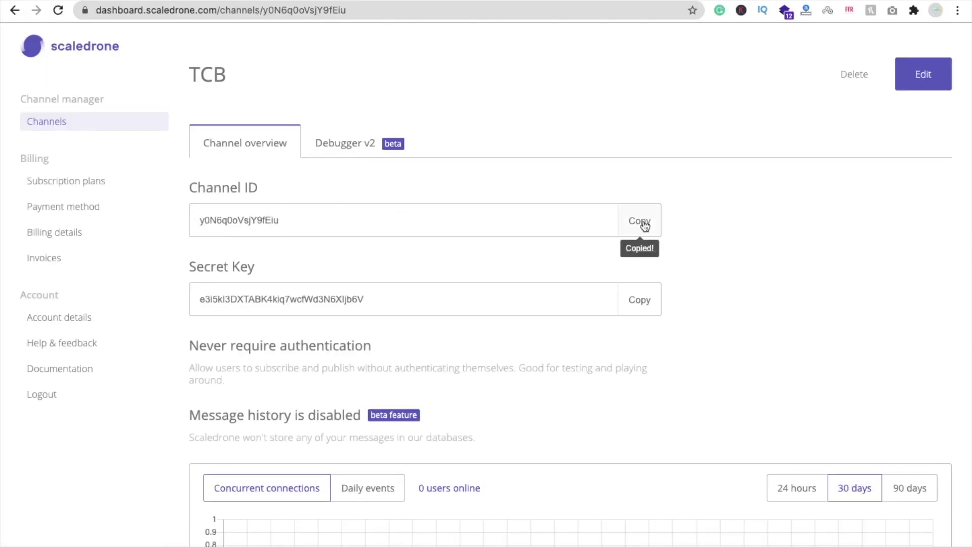
key(ctrl+Left)
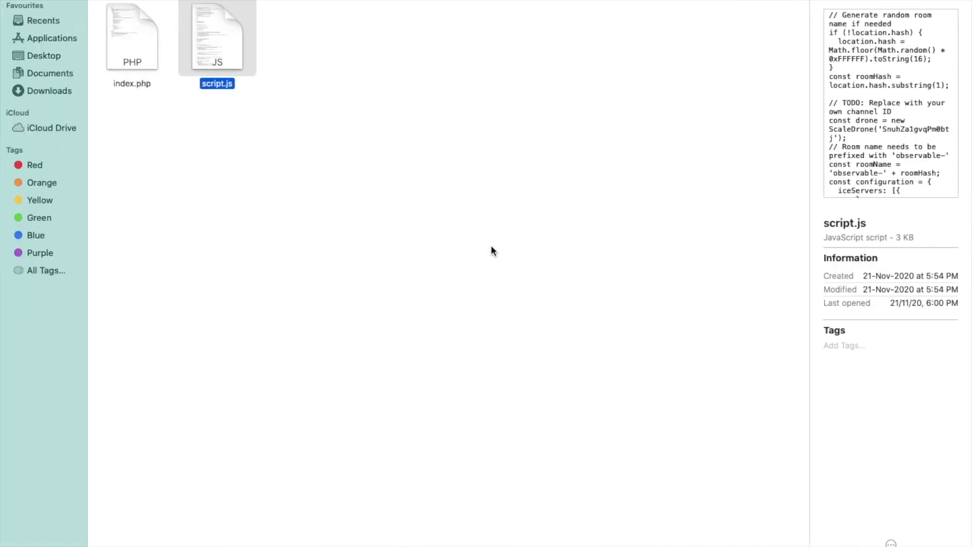
key(ctrl+Left)
key(ctrl+Left)
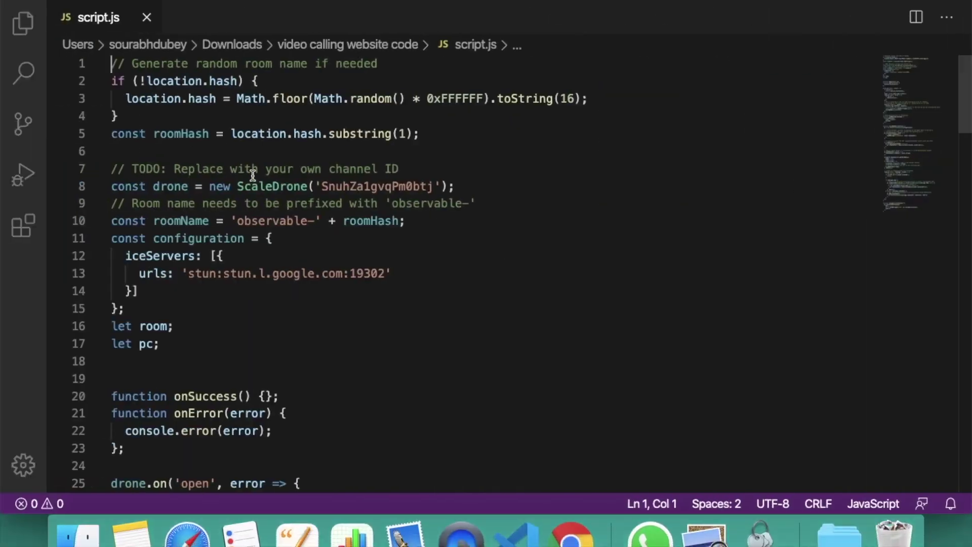
Replace the line 8 ScaleDrone channel ID with the copied TCB ID and save script.js
drag(322, 189, 432, 187)
key(super+v)
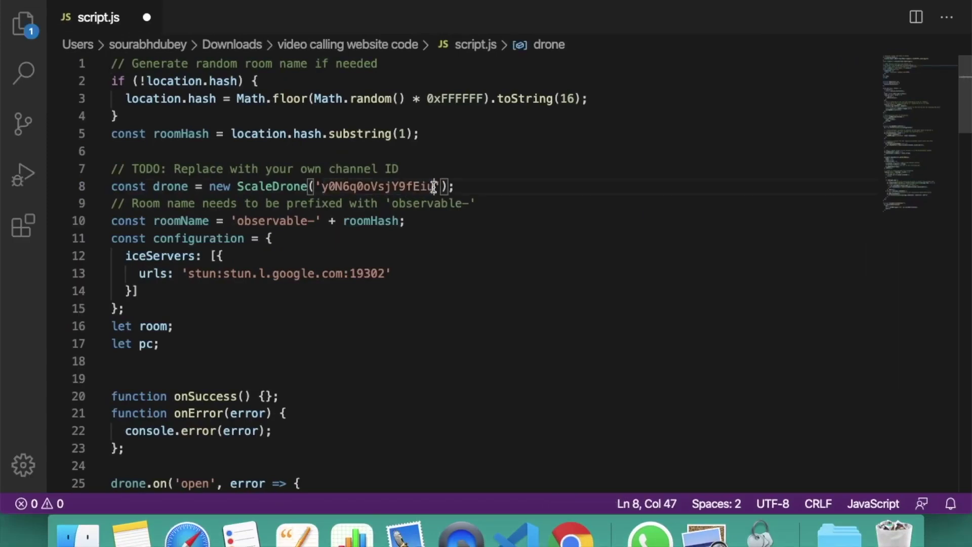
click(493, 259)
key(super+s)
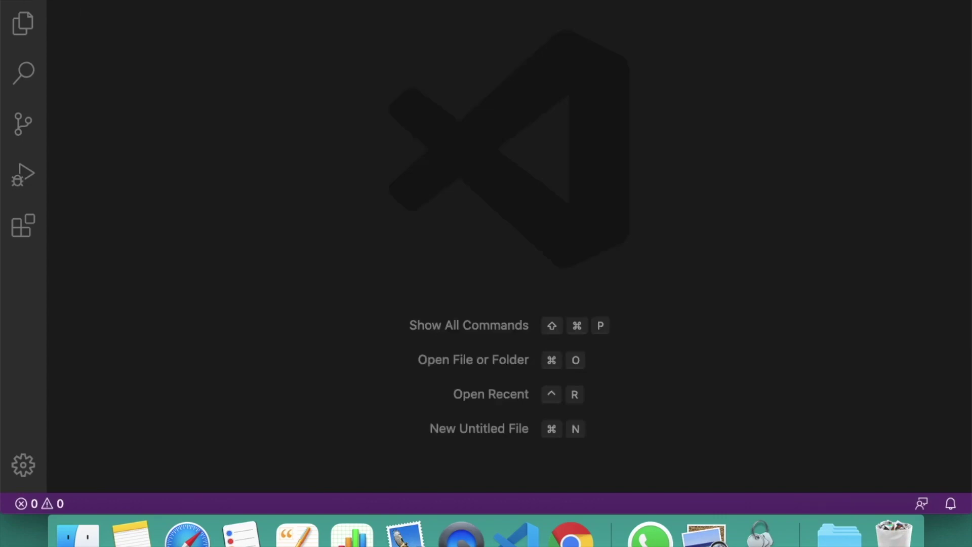
Return to the Finder code folder and select both index.php and script.js
key(ctrl+Right)
key(ctrl+Right)
key(ctrl+Left)
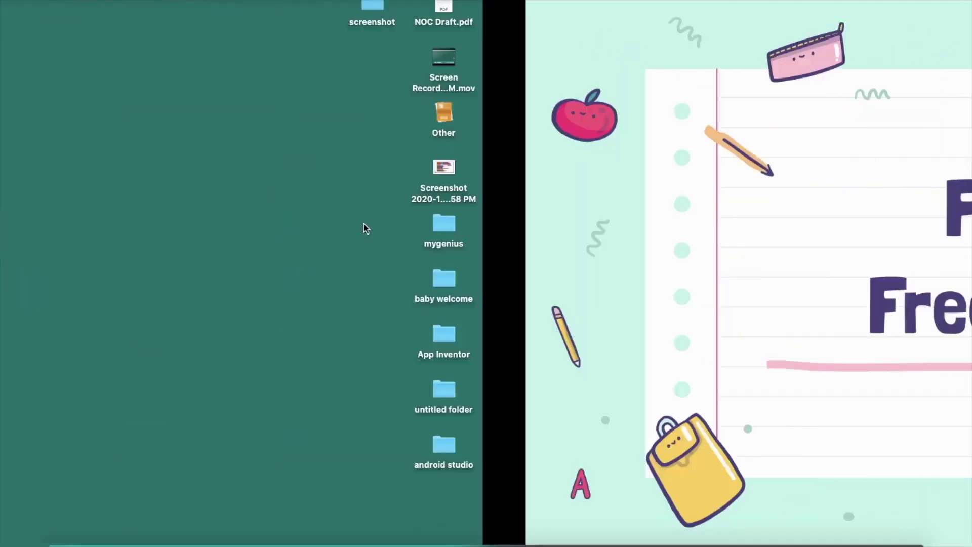
click(77, 532)
click(208, 145)
drag(198, 70, 333, 163)
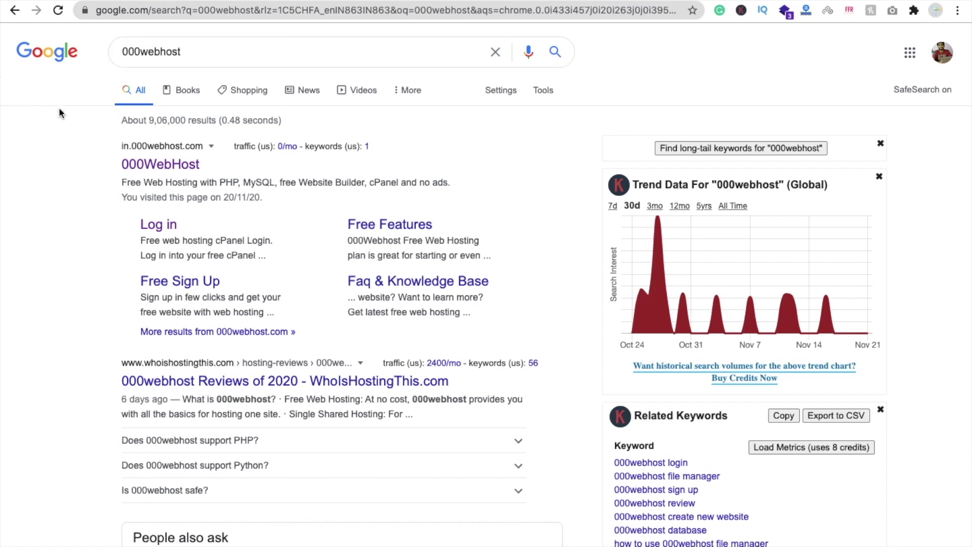
Click into the Google search box and close its suggestion list
click(233, 43)
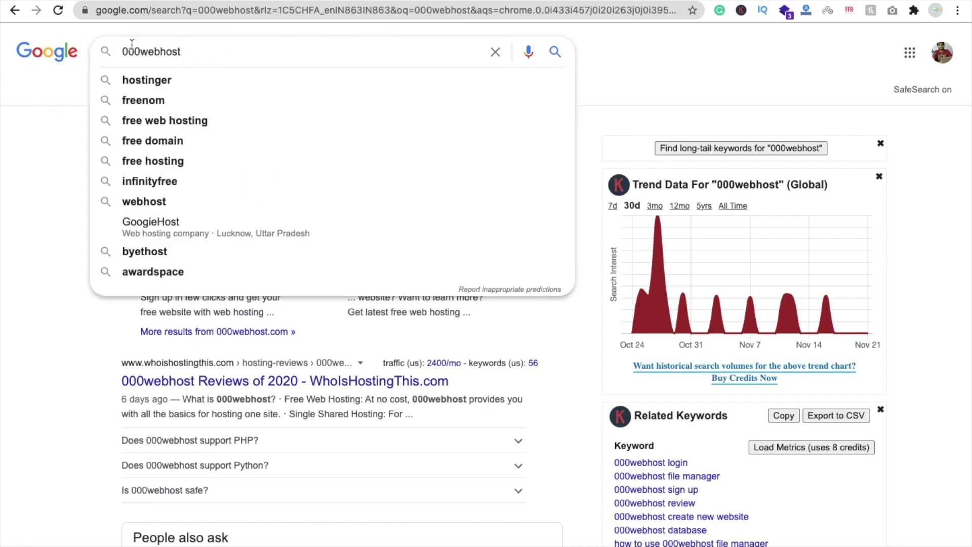
click(1, 202)
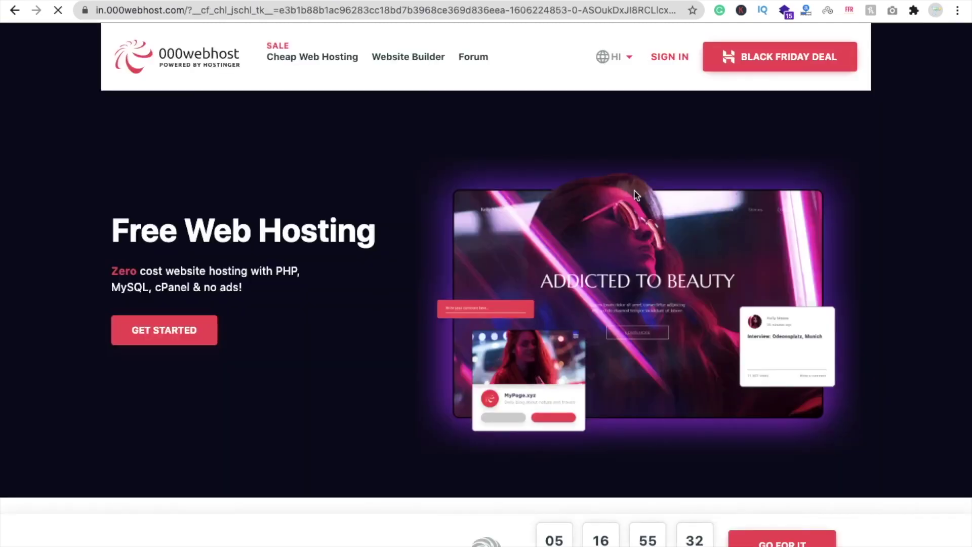
Sign in to 000webhost with LOG IN WITH GOOGLE, choosing the Google account
click(672, 57)
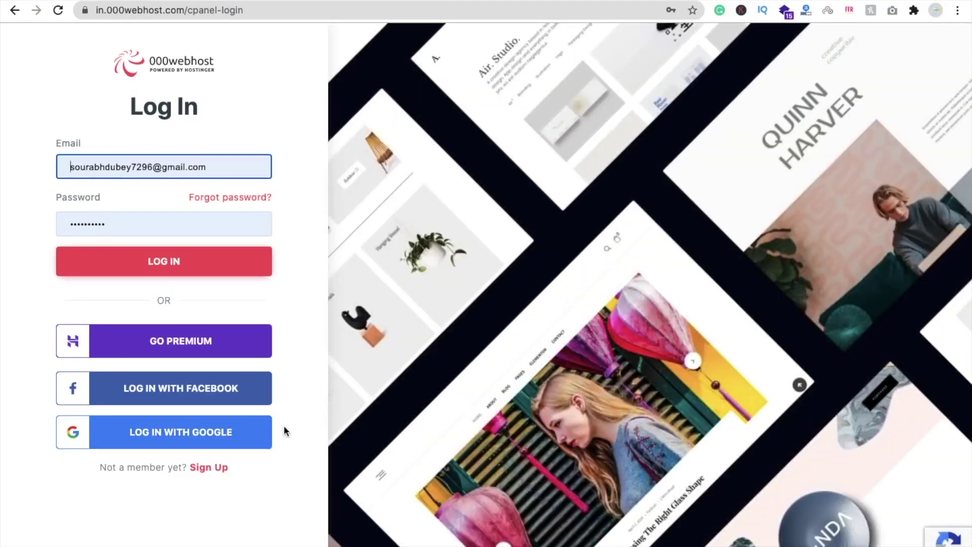
click(144, 436)
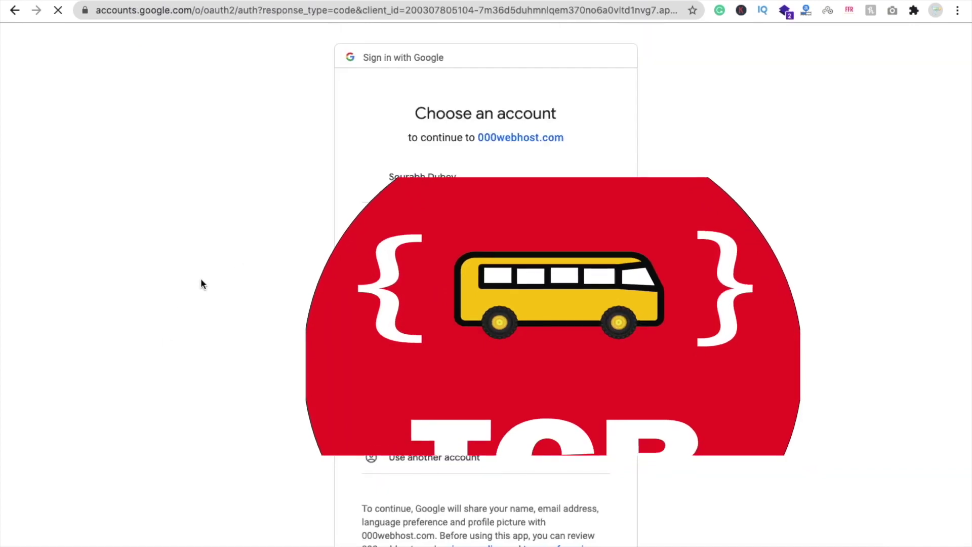
click(418, 219)
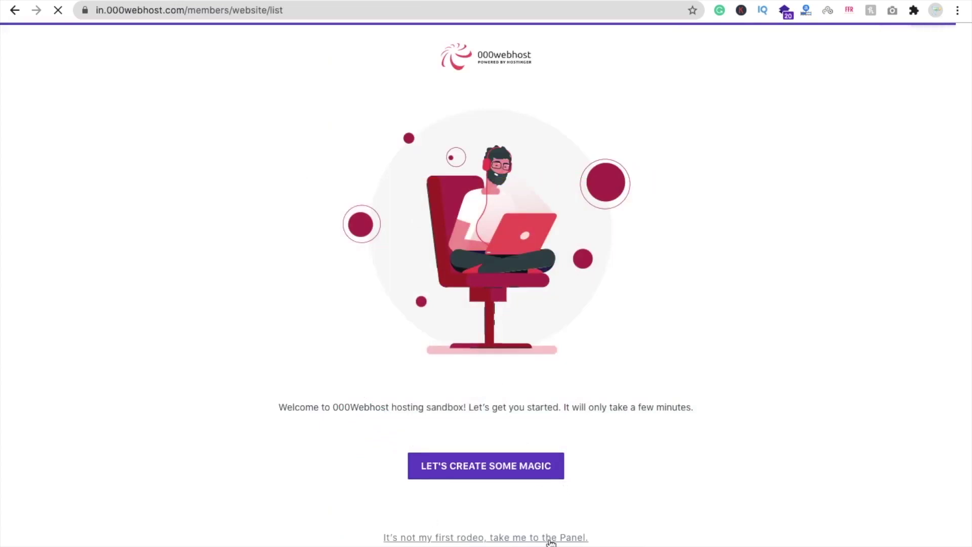
Start a new website, name it TCBVIDEo7 and submit it
click(486, 540)
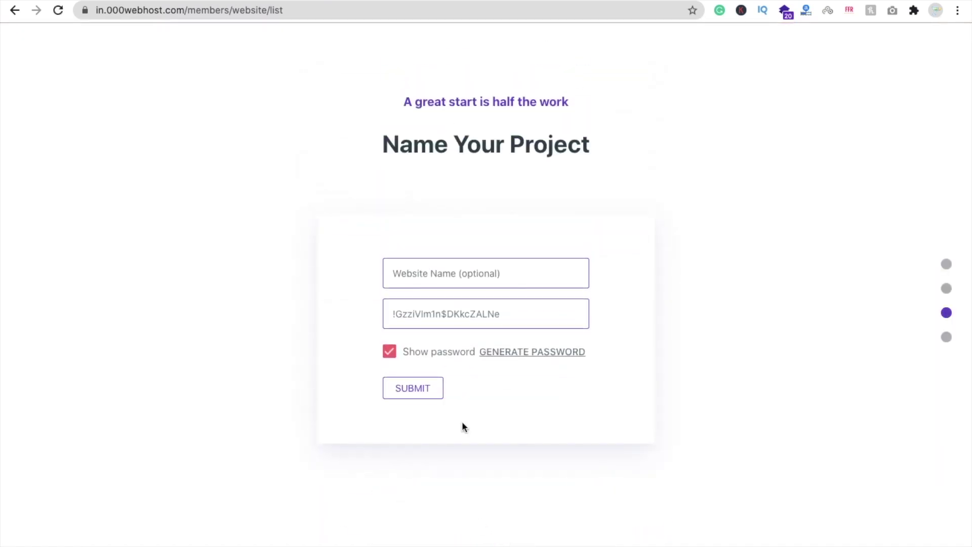
click(485, 283)
text(TCBVIDEo7)
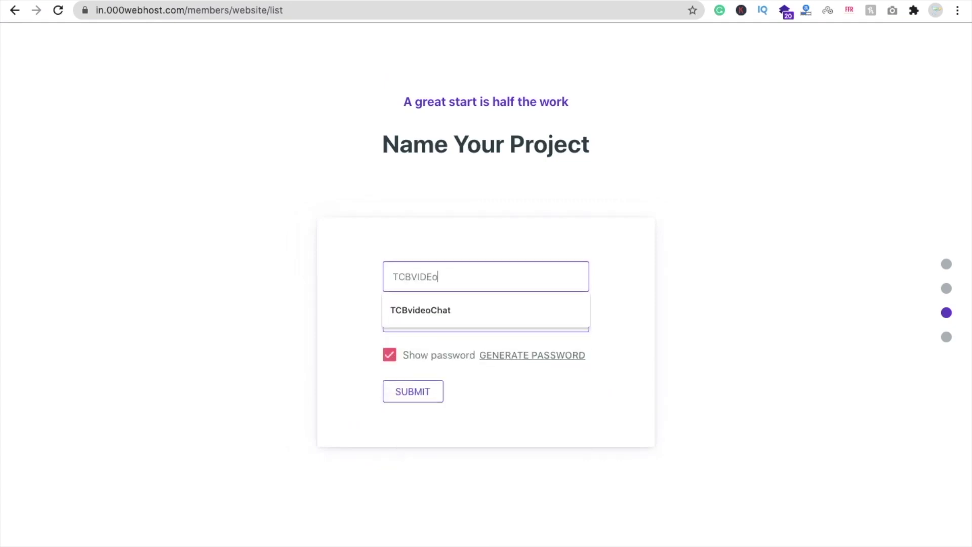
click(422, 390)
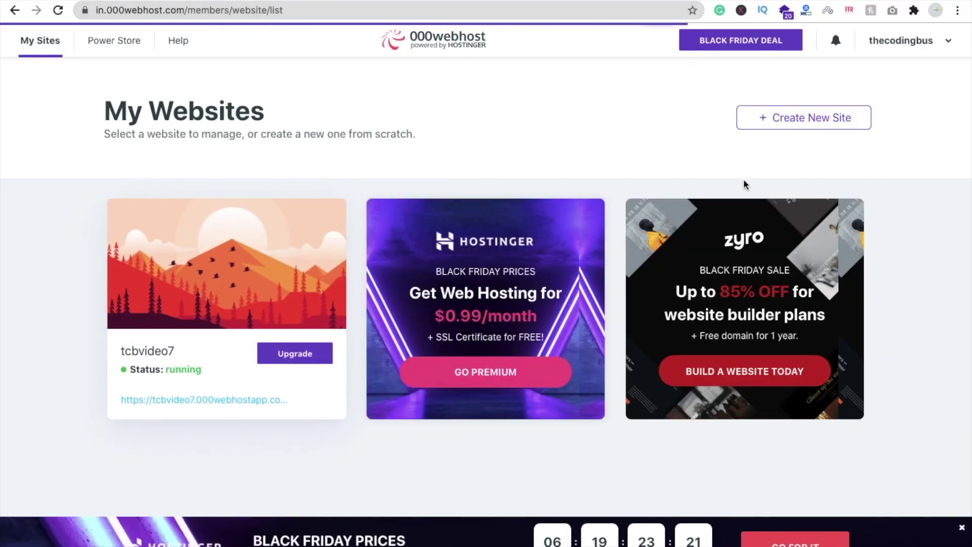
Open the live tcbvideo7 site and look it over
mouse_move(148, 349)
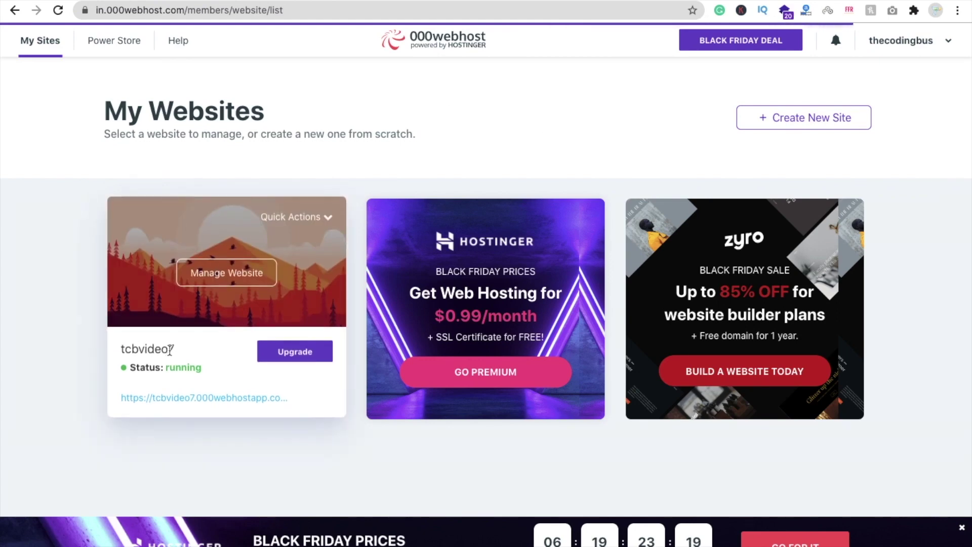
click(229, 403)
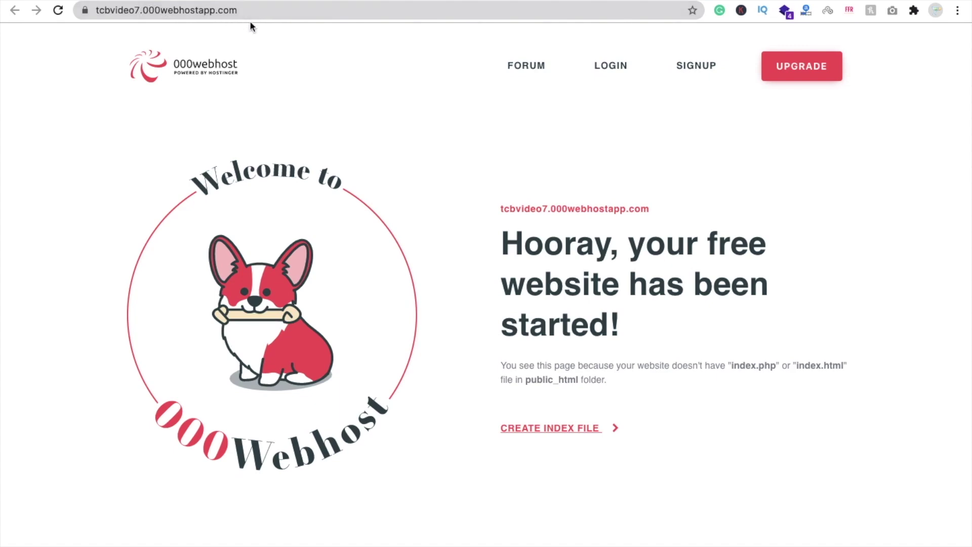
scroll(542, 370, down, 5)
scroll(542, 369, up, 5)
Back on My Websites, dismiss the Black Friday promotion and choose Manage Website for tcbvideo7
click(516, 4)
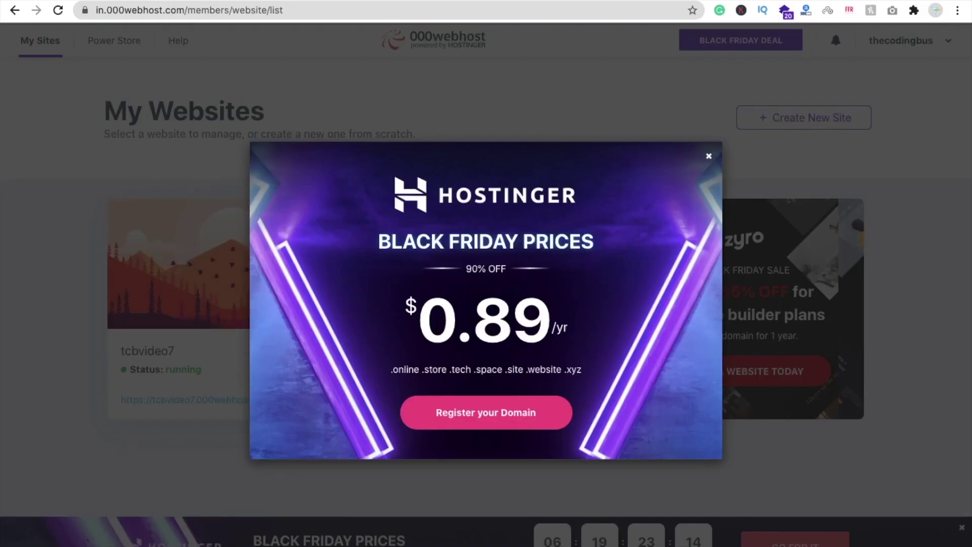
click(709, 157)
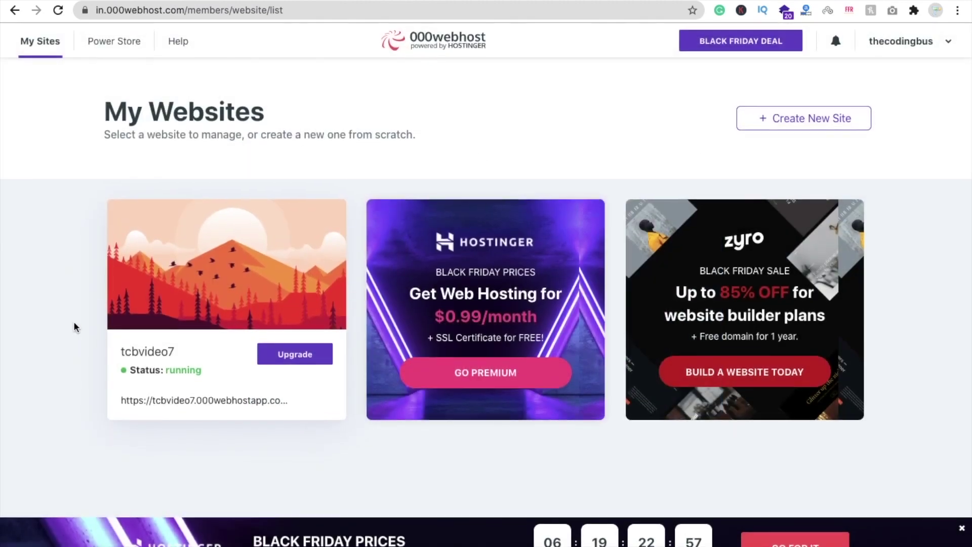
mouse_move(217, 286)
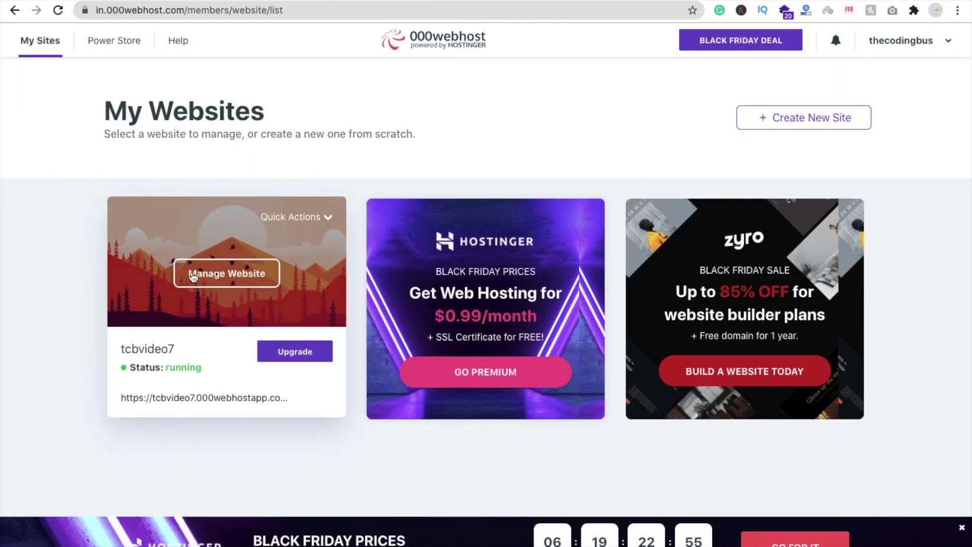
click(244, 281)
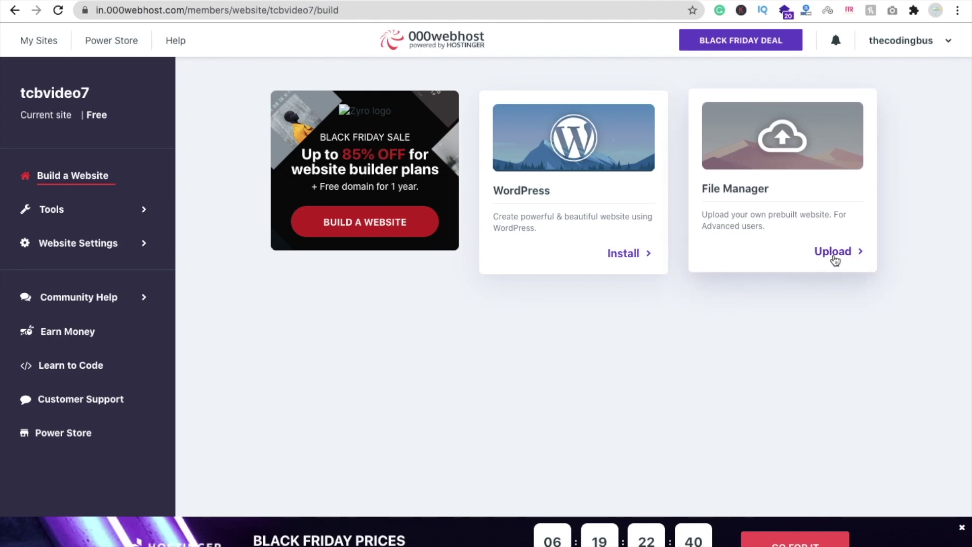
In File Manager, delete .htaccess from public_html, leaving the folder empty
click(833, 252)
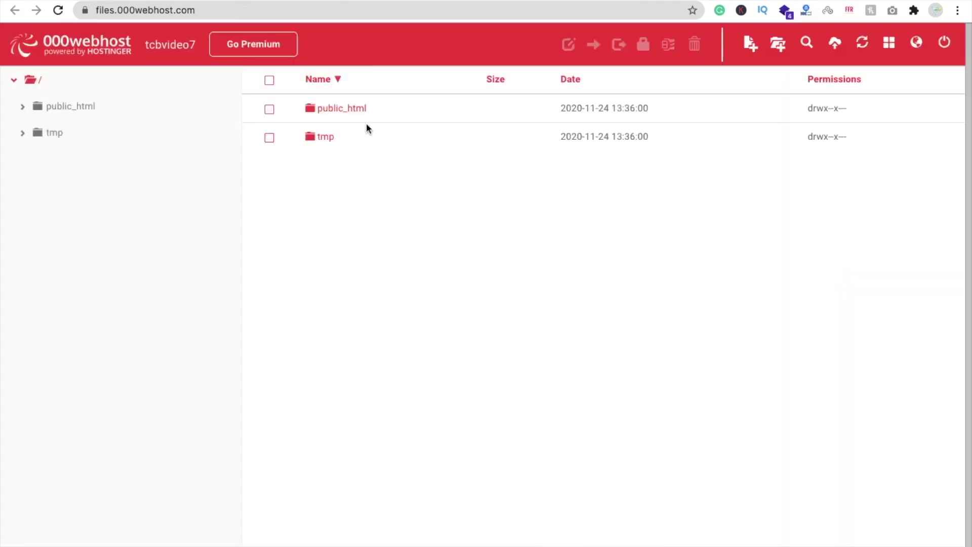
click(333, 107)
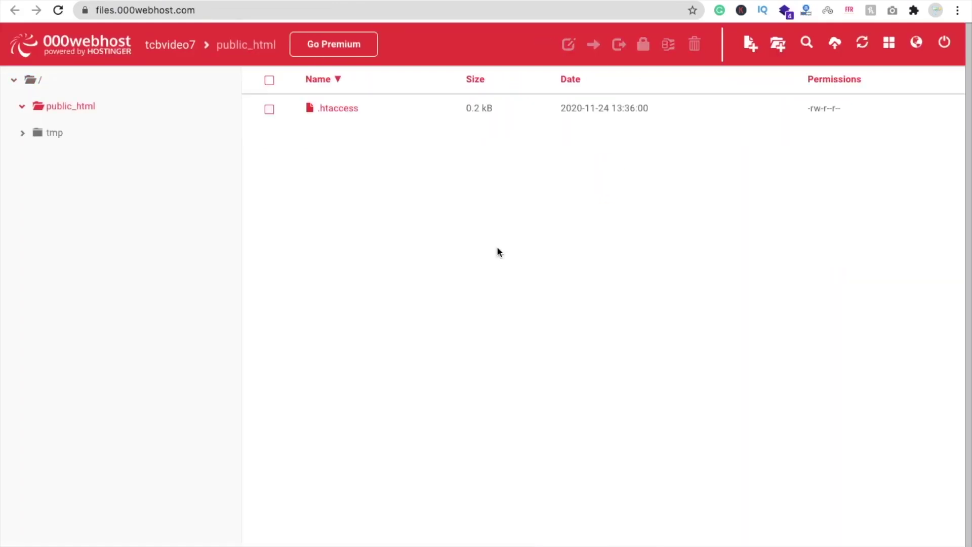
click(339, 109)
click(695, 45)
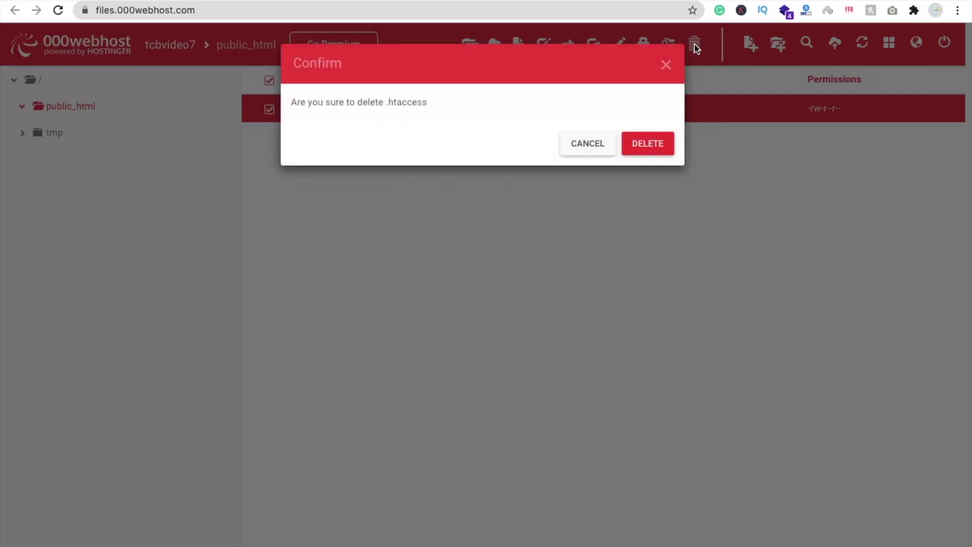
click(639, 148)
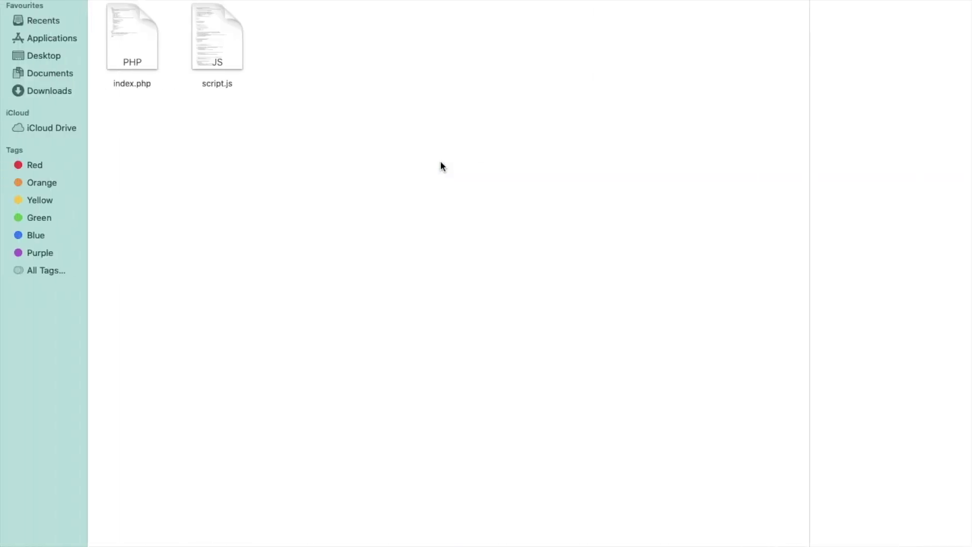
drag(293, 94, 93, 63)
click(332, 126)
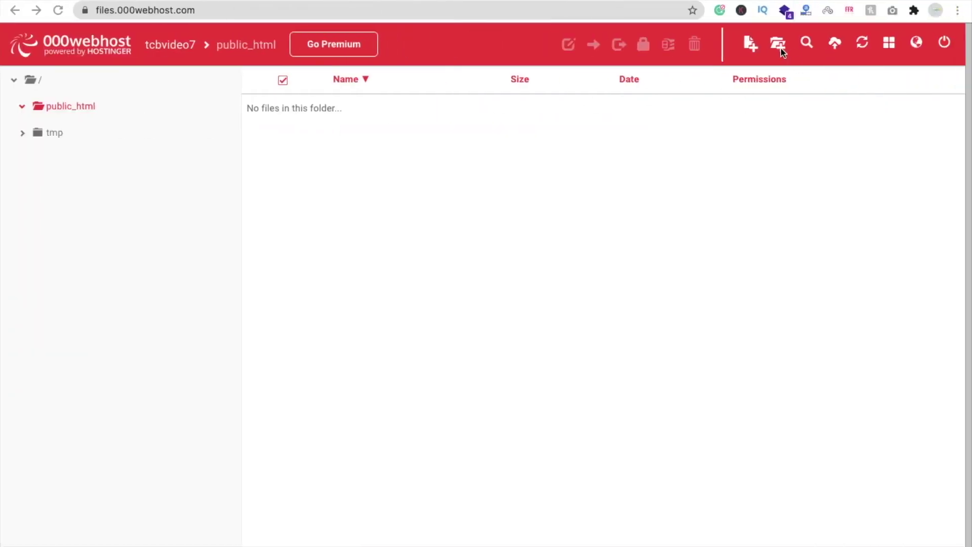
Pick index.php and script.js from the video calling website code folder and upload them
click(834, 44)
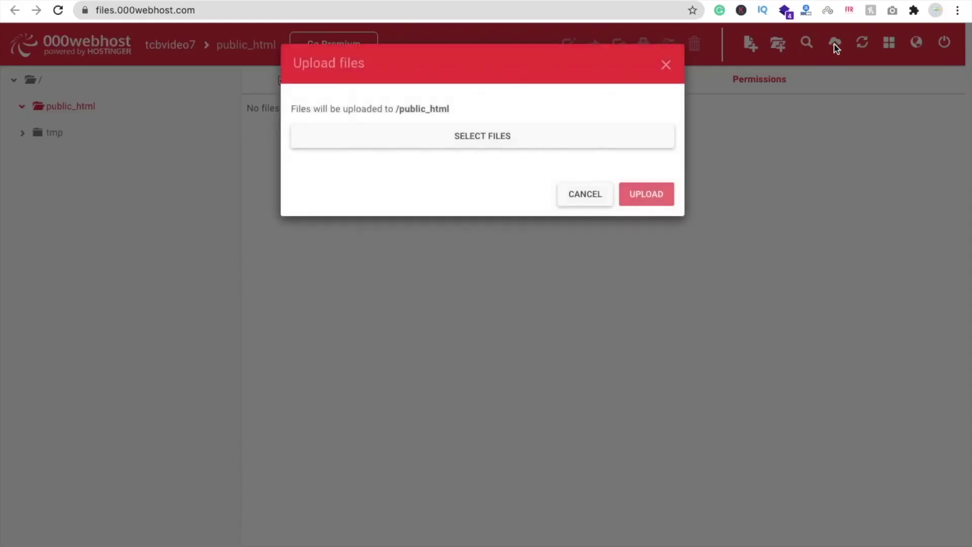
click(458, 134)
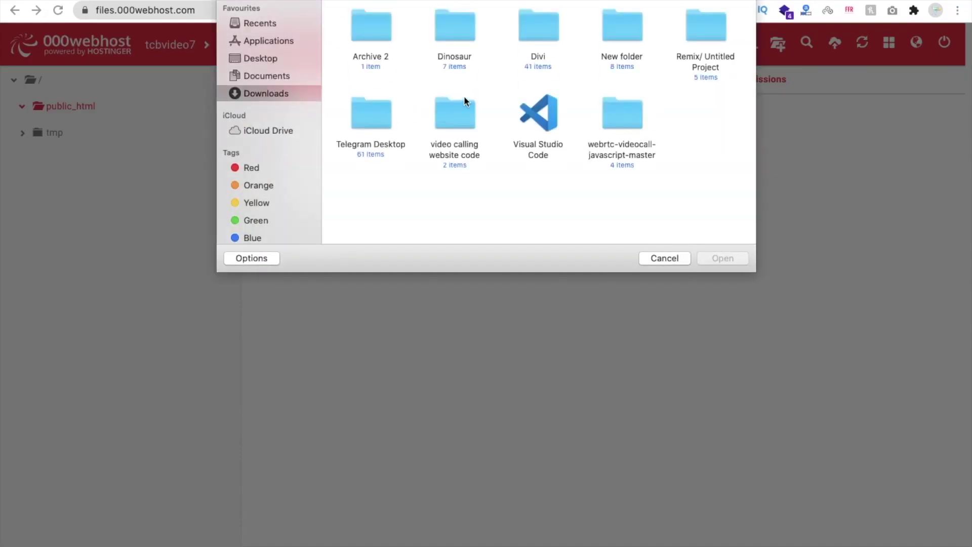
double_click(460, 116)
drag(460, 117, 349, 34)
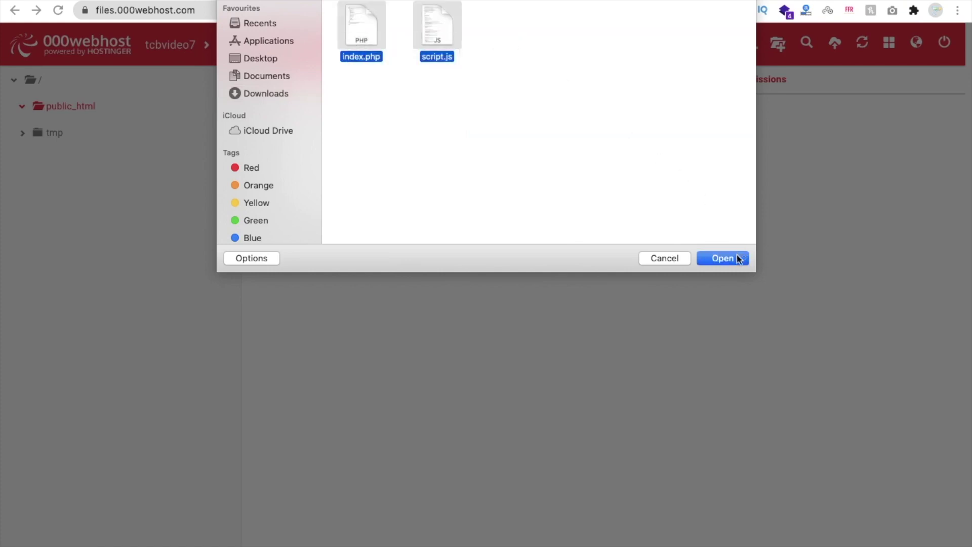
click(736, 258)
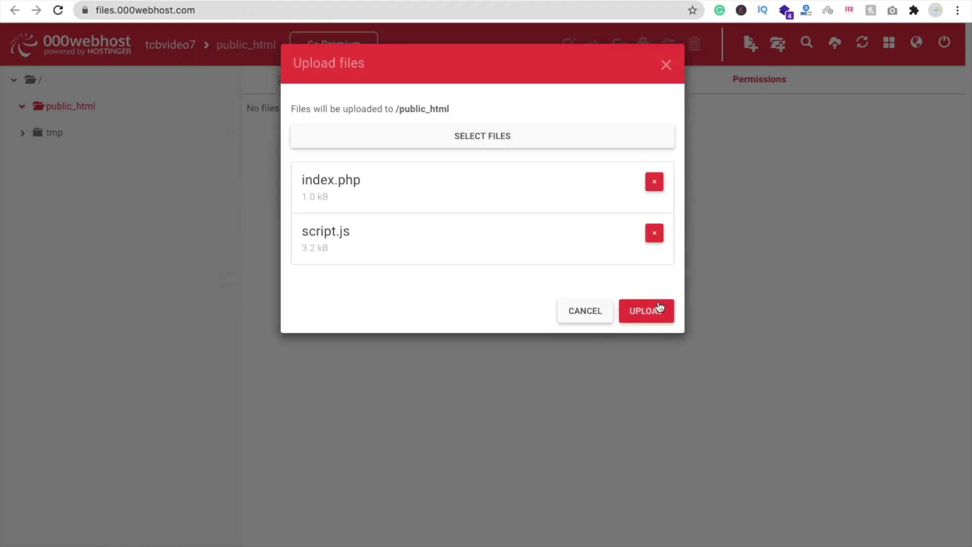
click(654, 307)
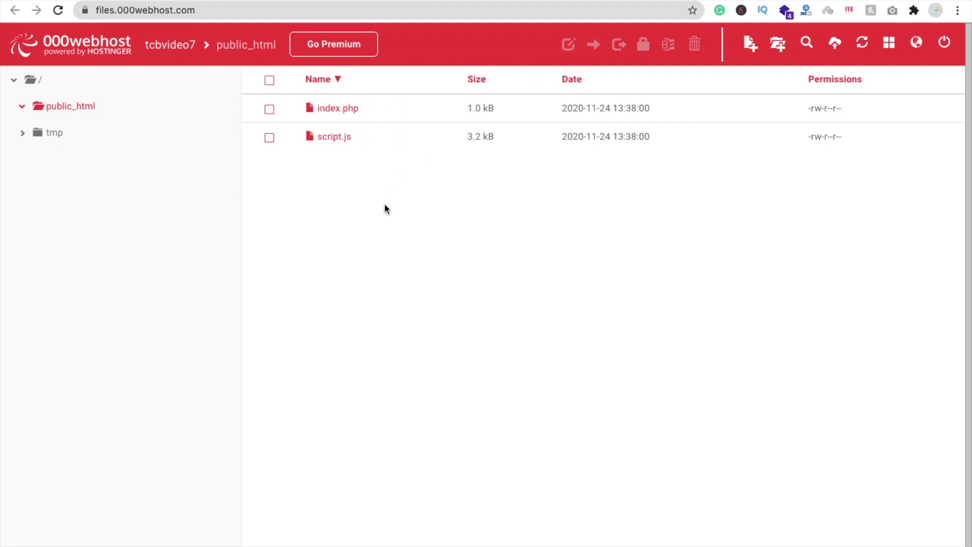
Reload the tcbvideo7.000webhostapp.com tab to show the call page and allow camera and microphone
click(551, 1)
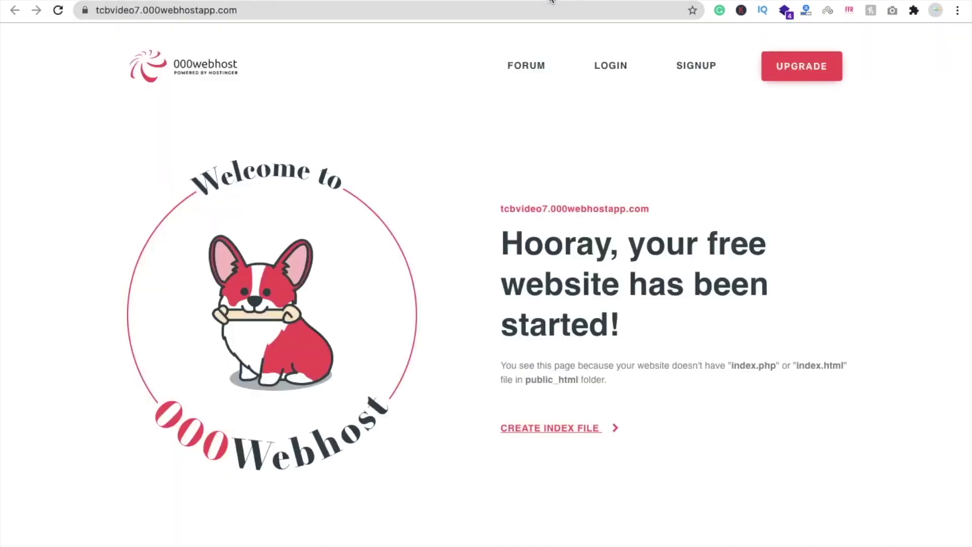
click(317, 13)
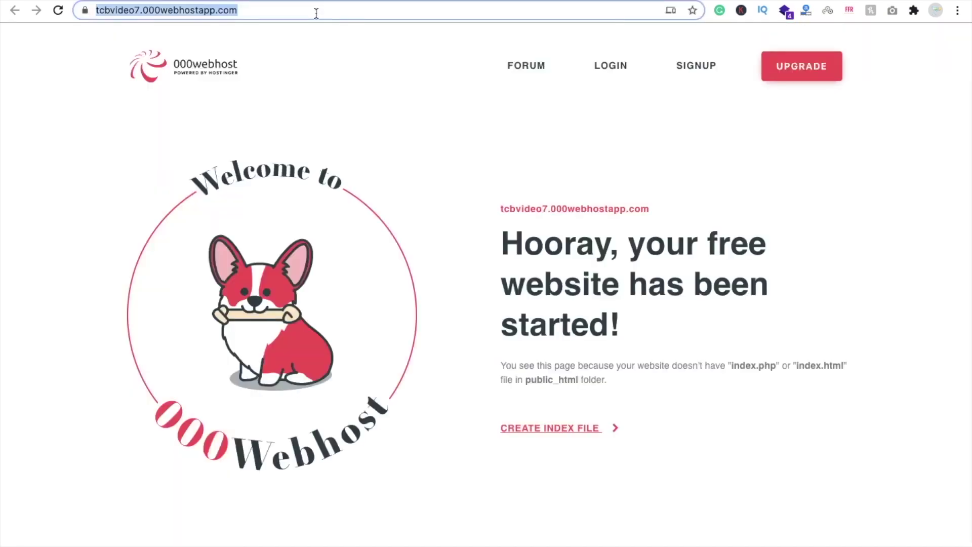
click(54, 12)
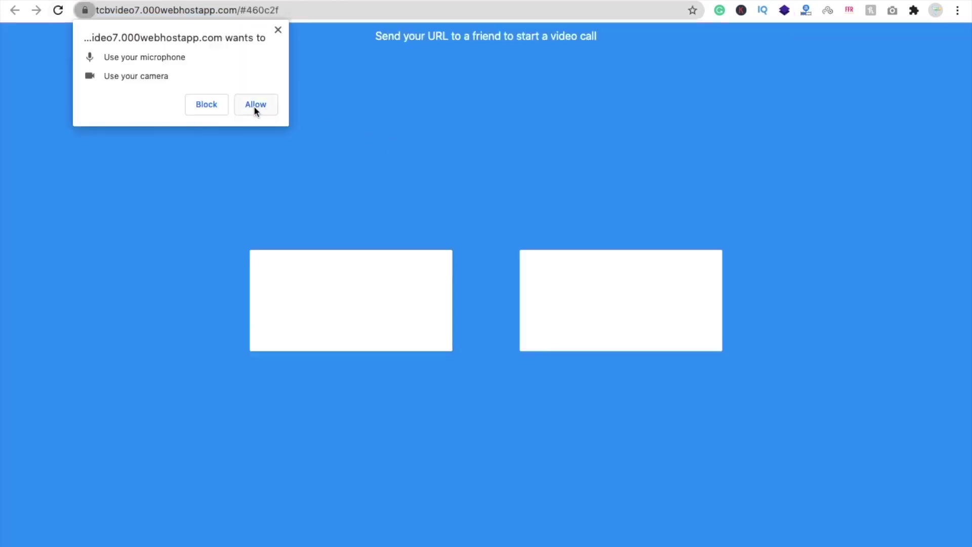
click(256, 107)
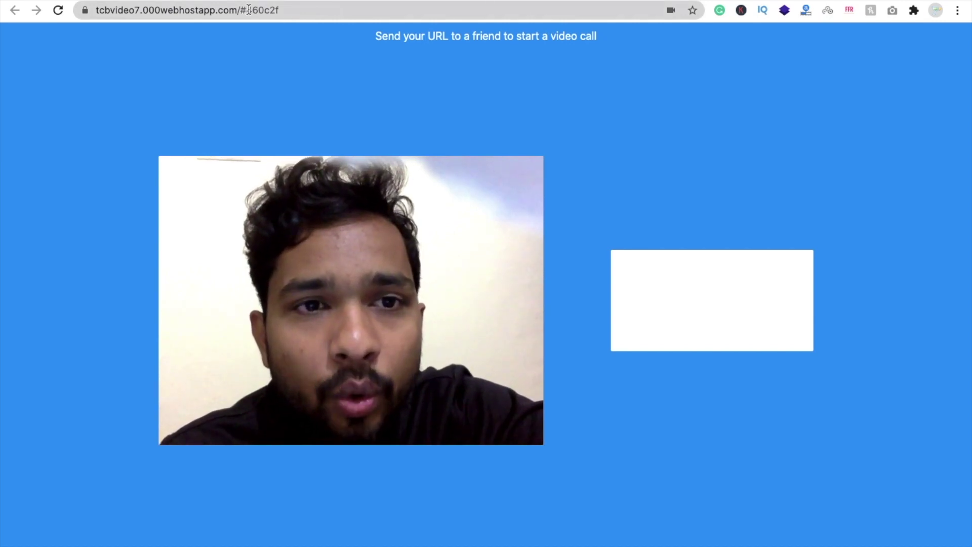
Copy the call URL and open it in a new incognito window
drag(246, 10, 282, 10)
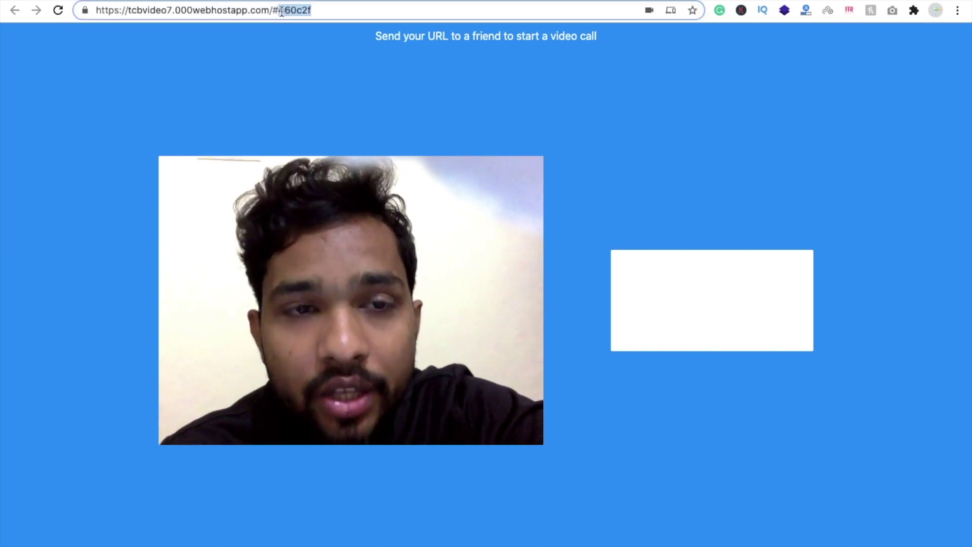
key(ctrl+a)
key(ctrl+c)
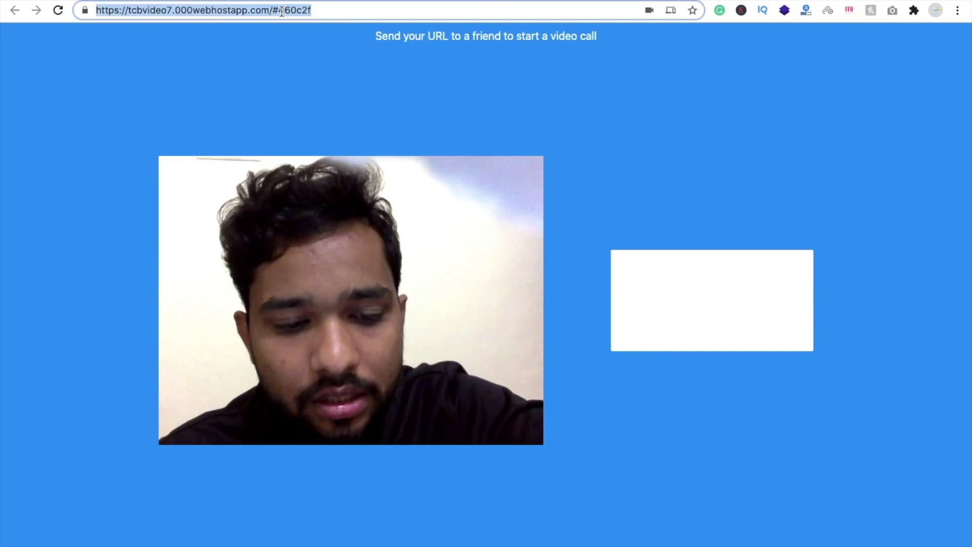
key(ctrl+shift+n)
key(ctrl+v)
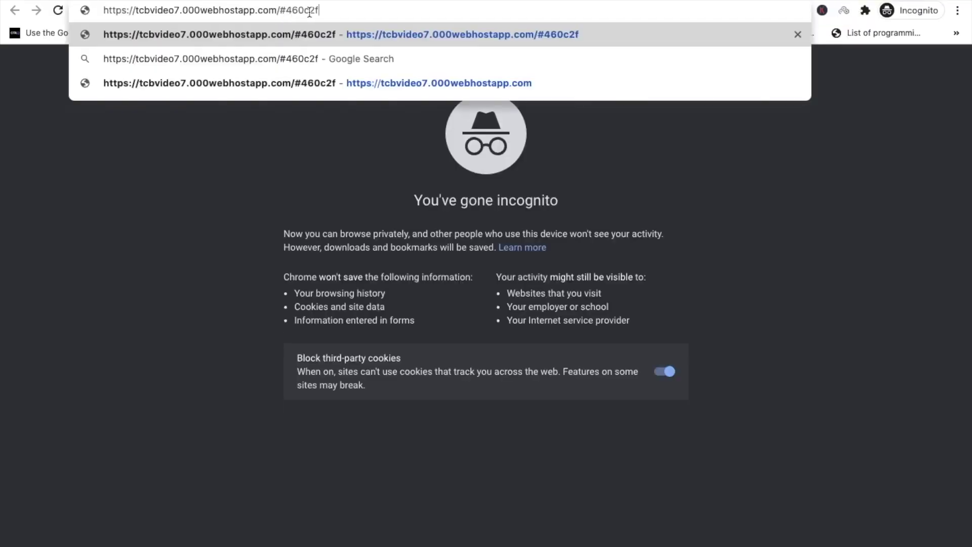
key(Return)
Allow camera and microphone in the incognito call, then return to the file manager window
key(ctrl+Left)
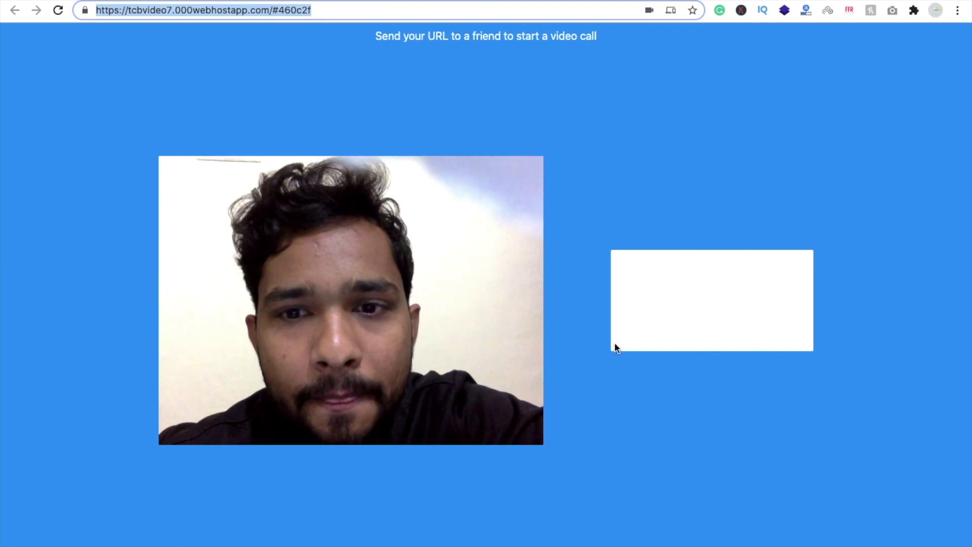
key(ctrl+Left)
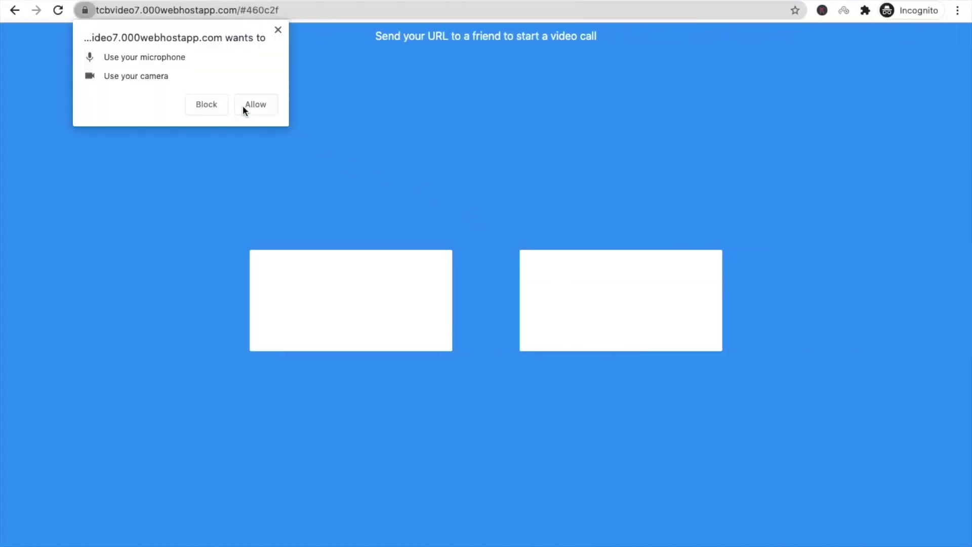
click(242, 106)
key(ctrl+Right)
key(XF86AudioMute)
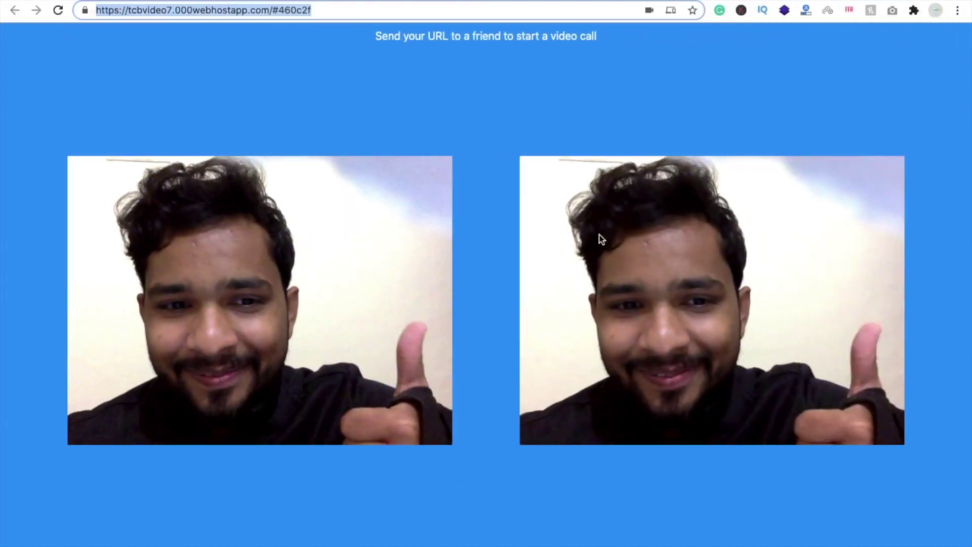
key(ctrl+Left)
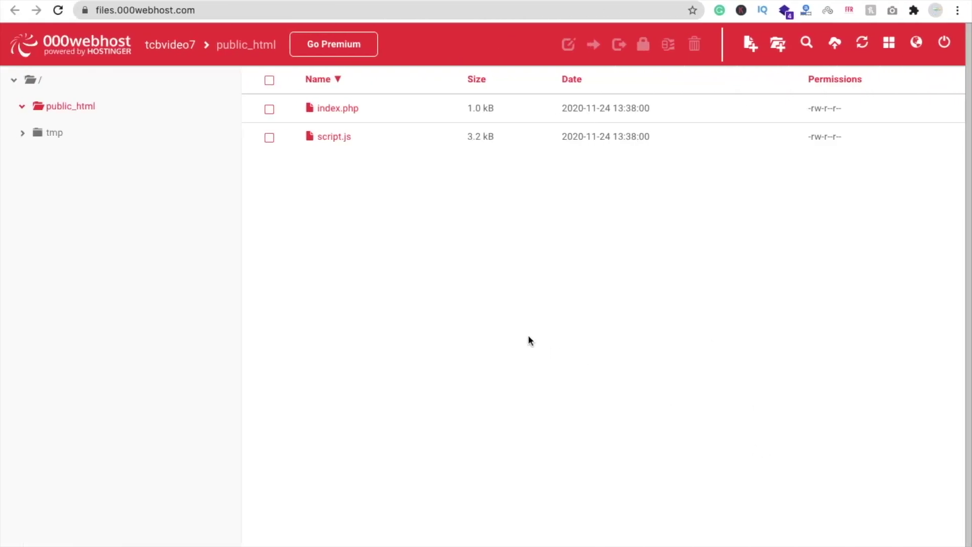
Close the Scaledrone channel tab and return to the tcbvideo7 Build a Website page
key(ctrl+w)
key(ctrl+w)
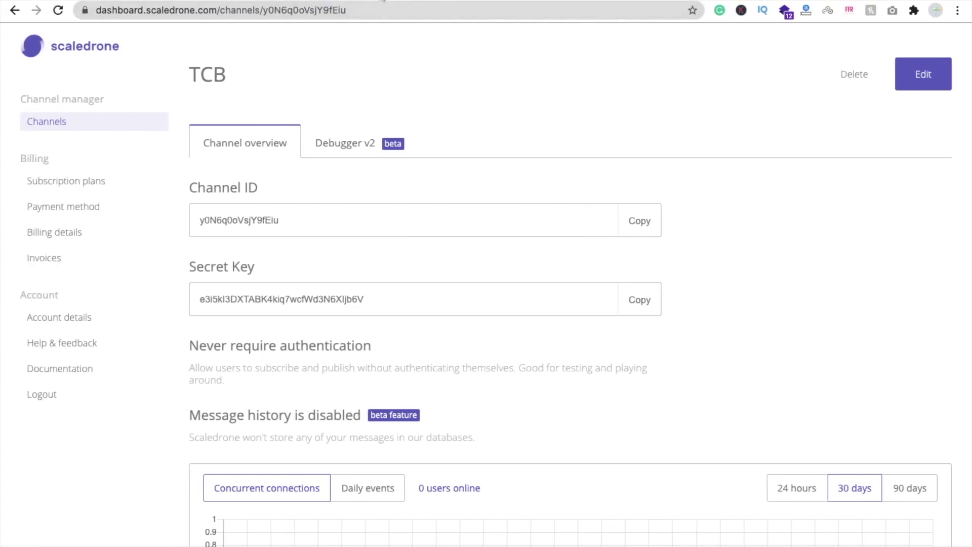
click(380, 0)
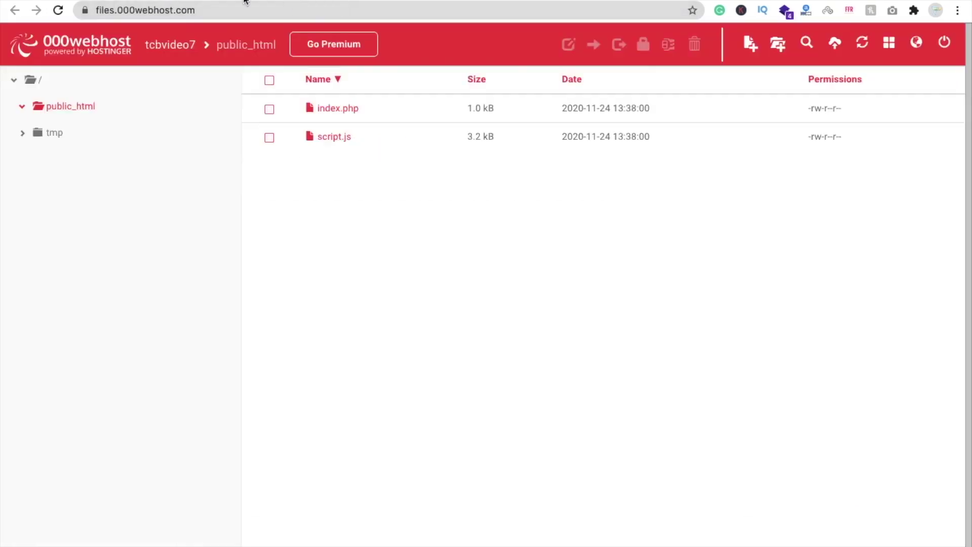
click(248, 0)
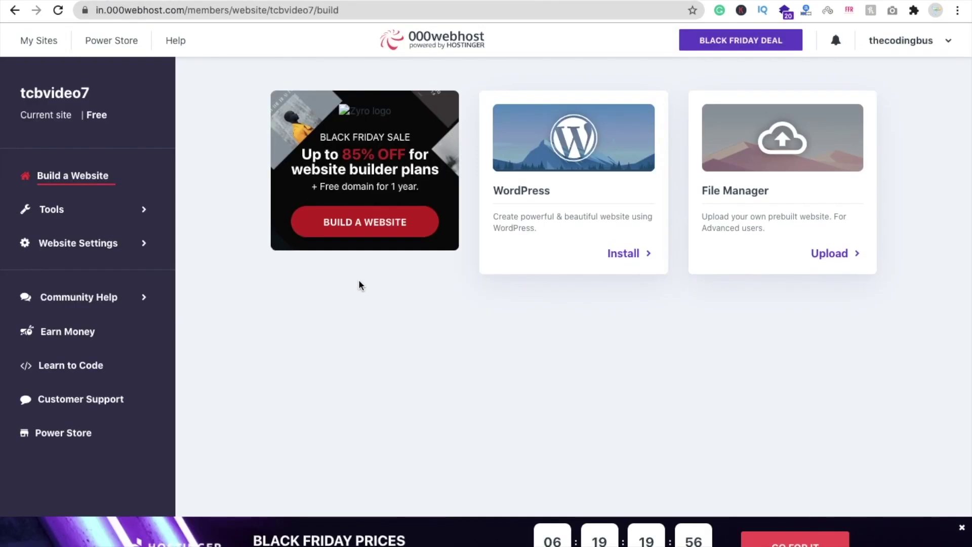